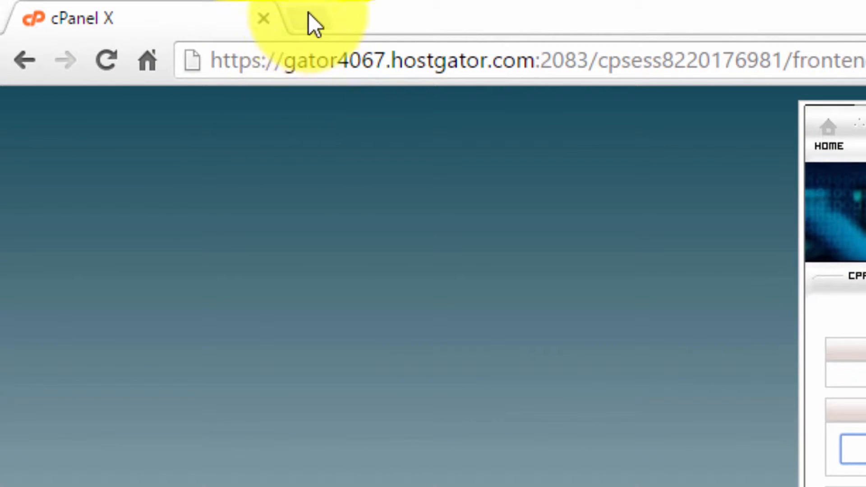
- Download the Joomla 3.5.1 full package from joomla.org, then close that tab
left_click(310, 26)
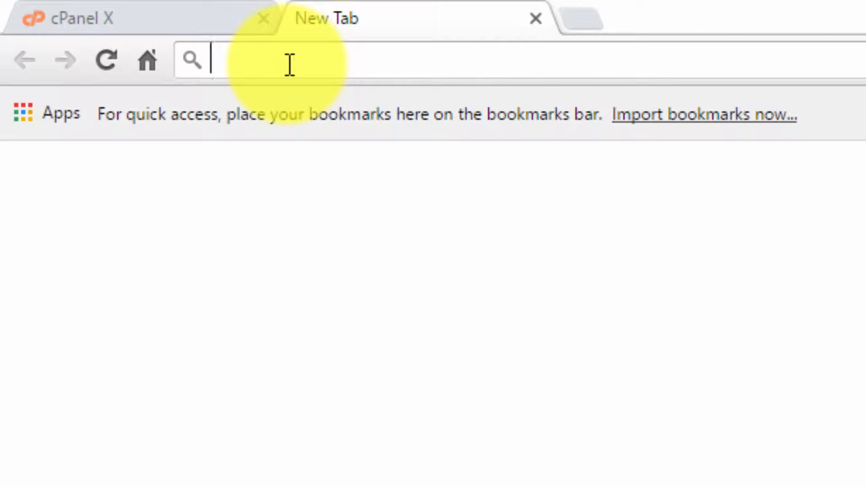
type("joomla")
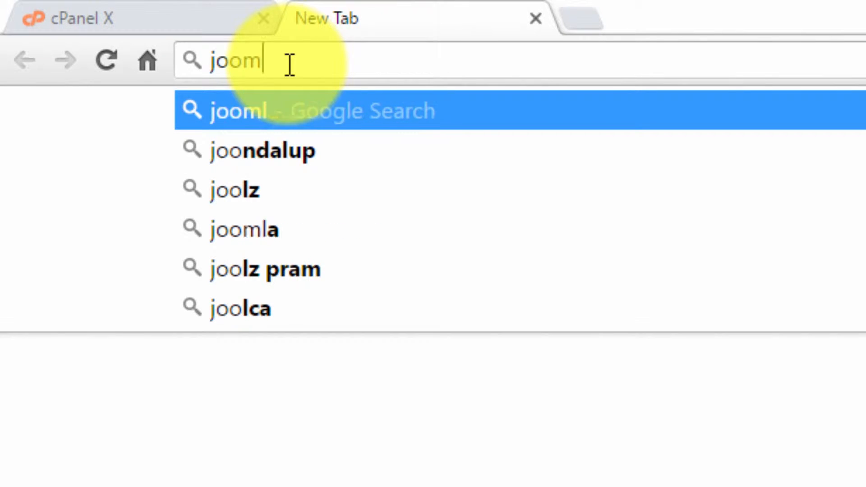
type(".org")
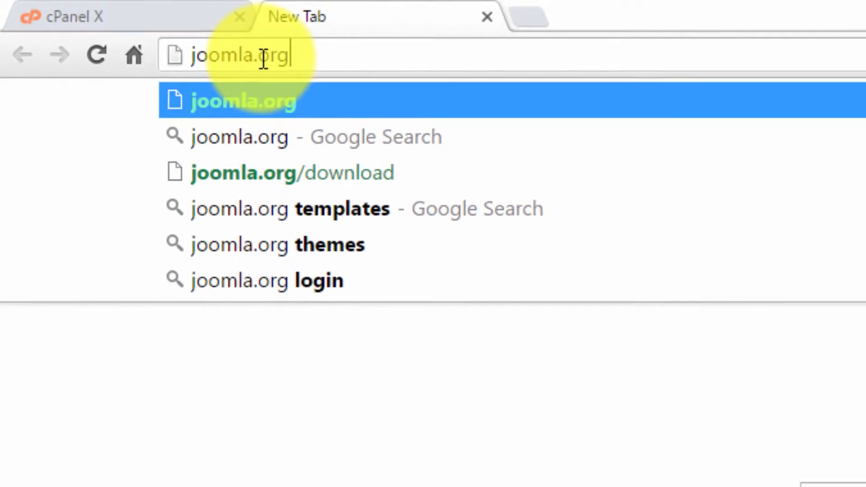
key("Return")
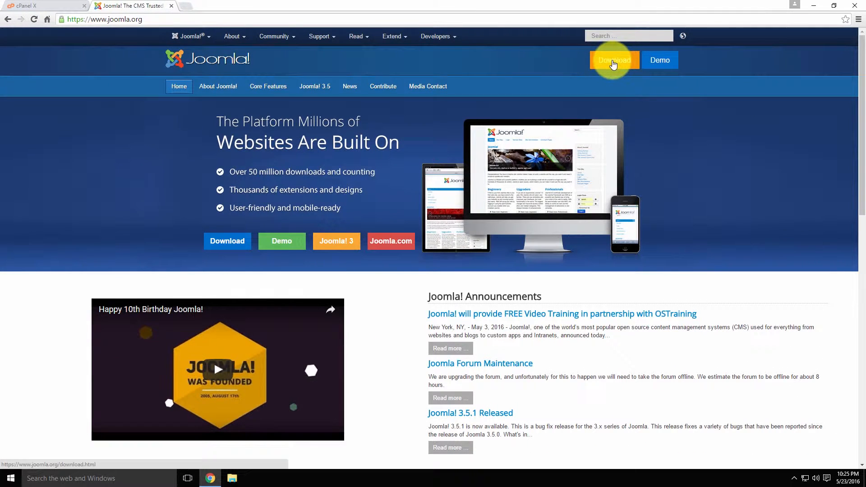
left_click(613, 61)
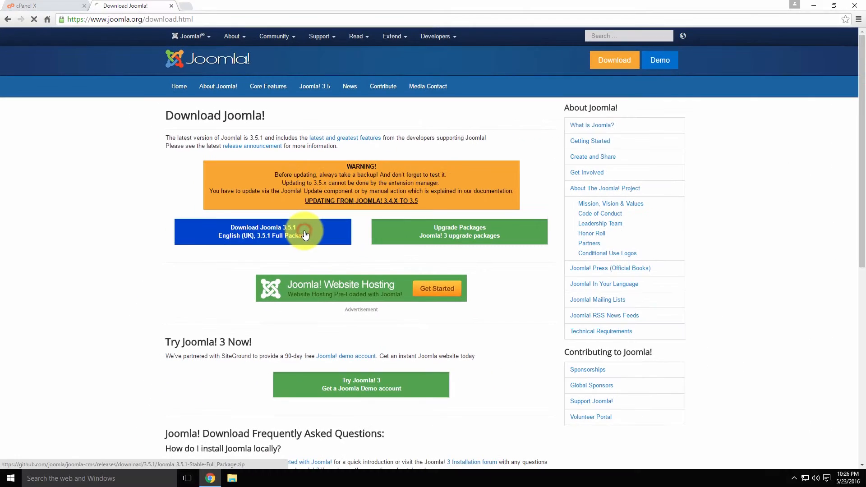
left_click(360, 267)
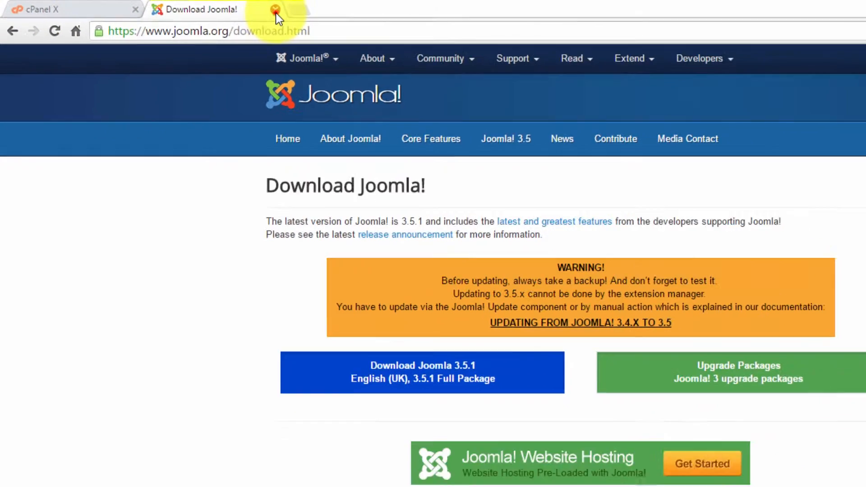
left_click(306, 10)
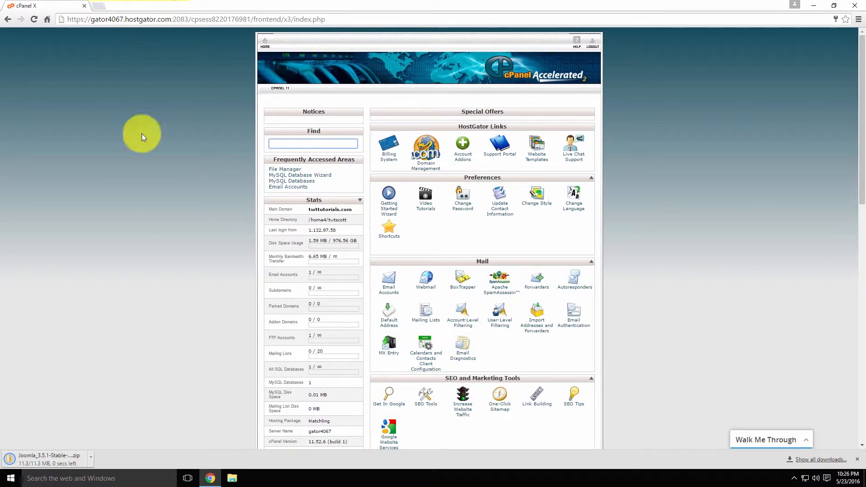
- Find File Manager with cPanel search and open it on the web root public_html
left_click(627, 203)
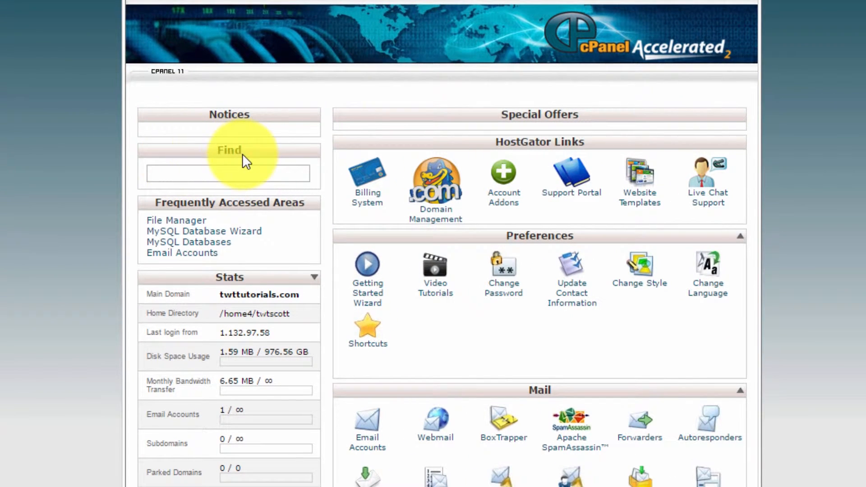
left_click(226, 175)
type("file manager")
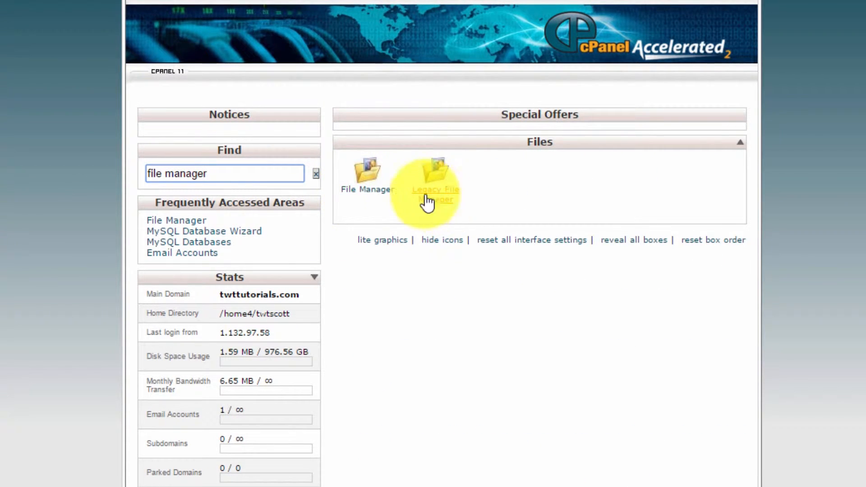
left_click(368, 195)
left_click(322, 224)
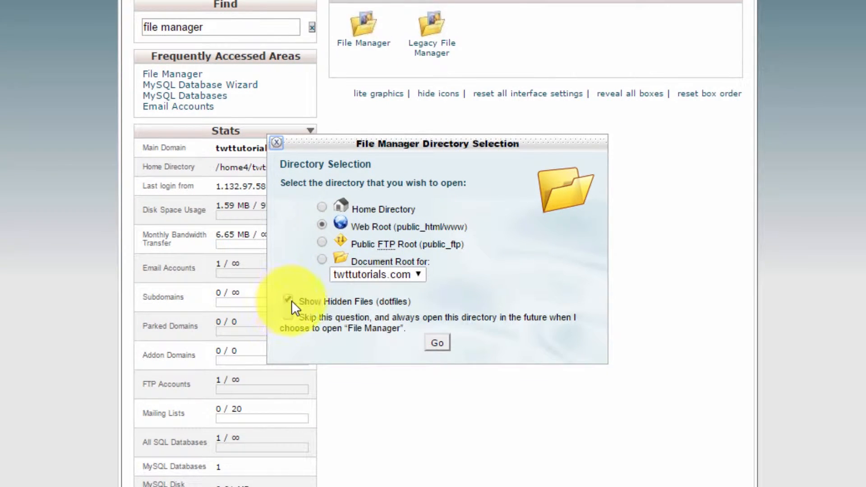
left_click(437, 343)
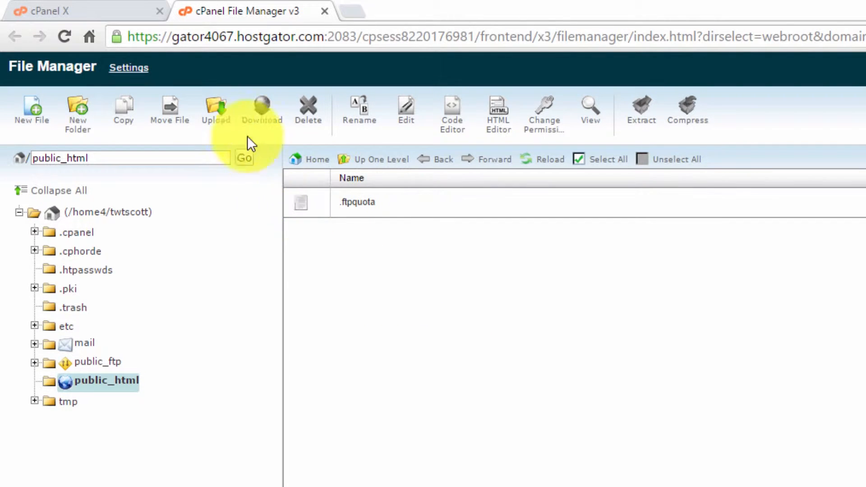
- Upload Joomla_3.5.1-Stable-Full_Package.zip from Downloads into public_html and select it in the listing
left_click(217, 118)
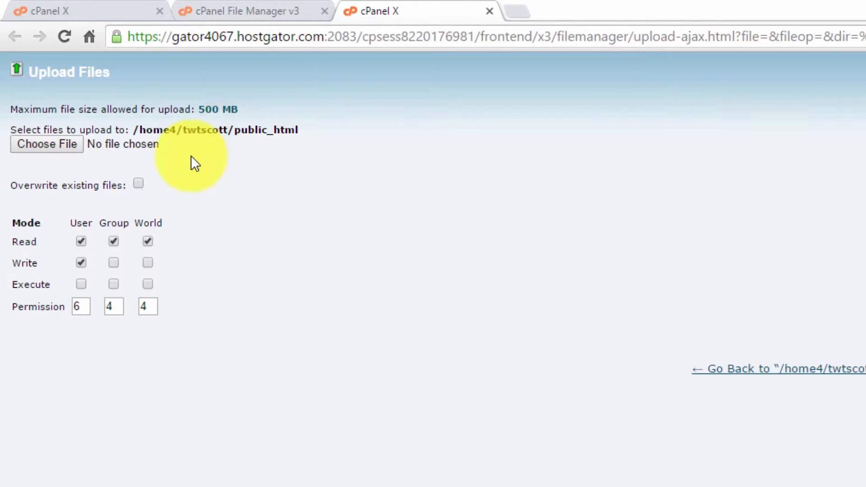
left_click(42, 144)
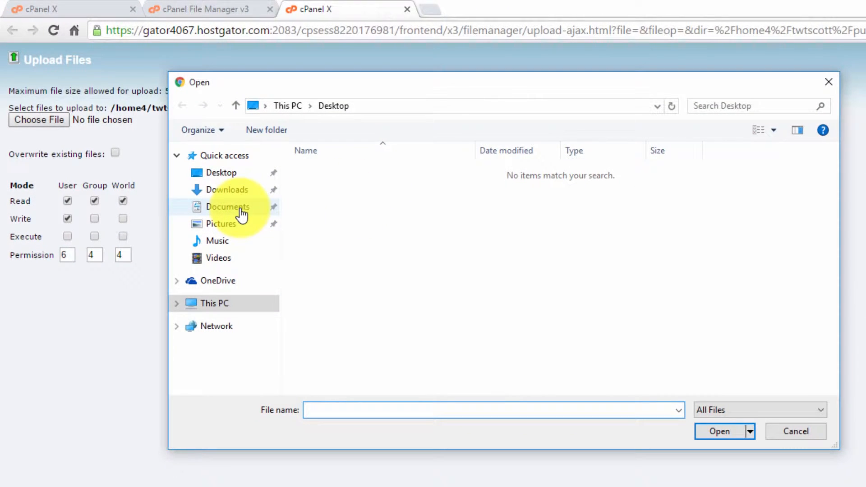
left_click(235, 194)
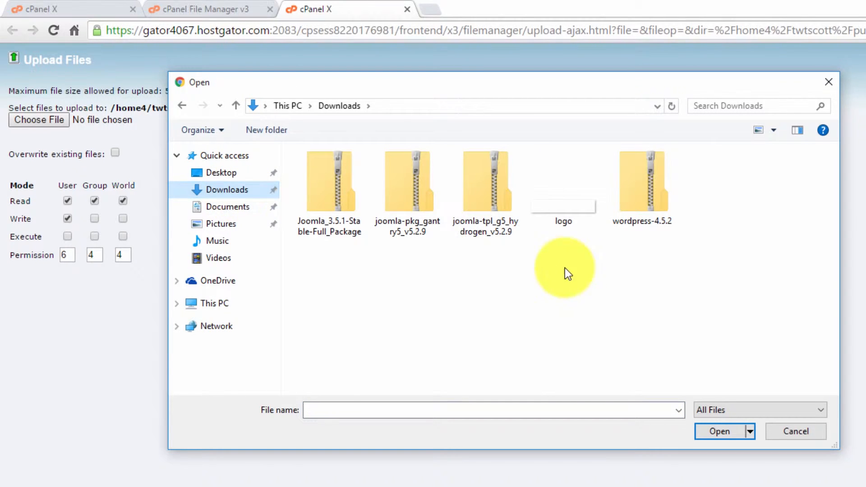
left_click(329, 195)
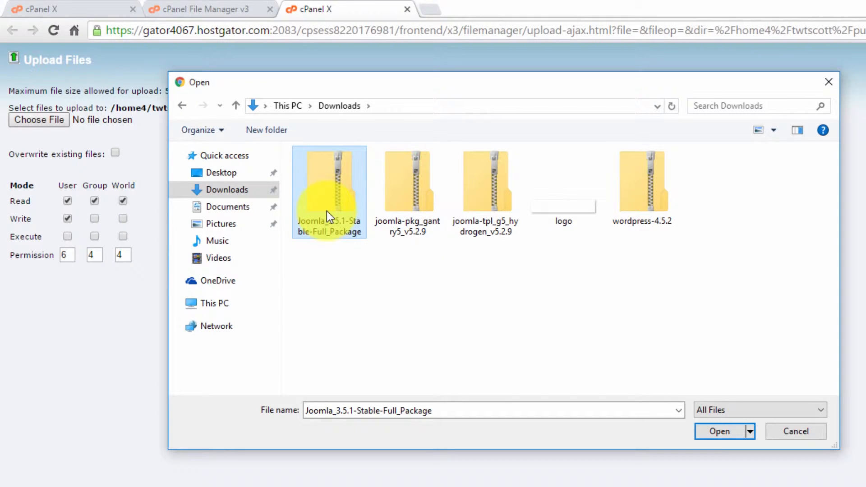
left_click(715, 432)
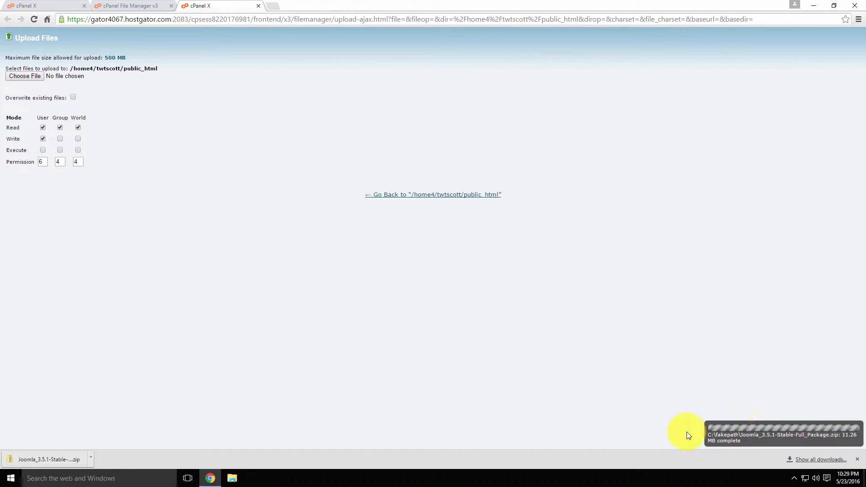
left_click(407, 197)
left_click(205, 120)
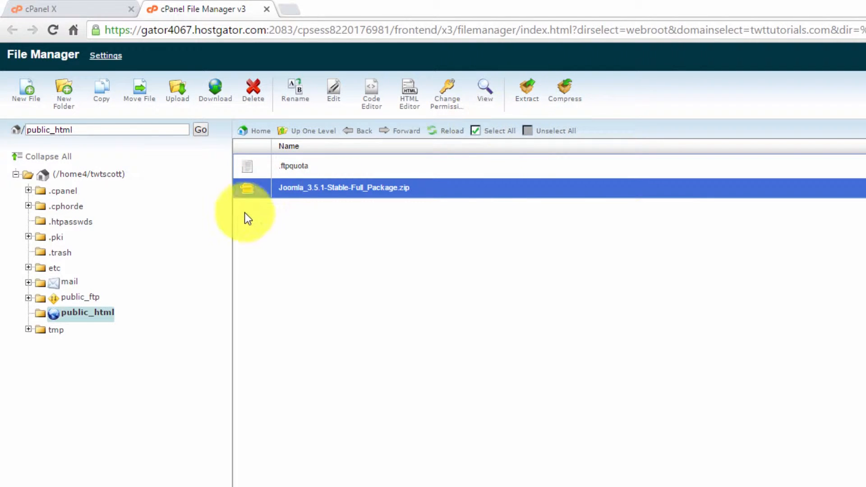
- Extract the Joomla zip into /public_html instead of the blog subfolder, then close the results
left_click(527, 104)
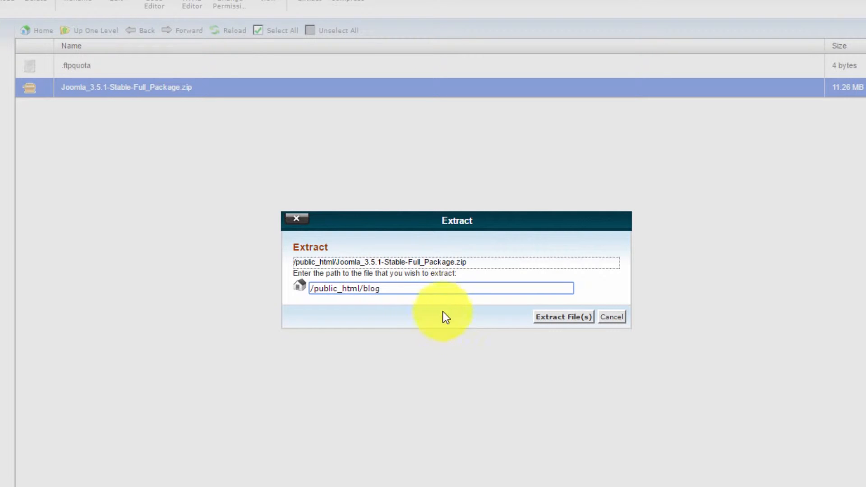
key("BackSpace")
key("BackSpace")
key("BackSpace")
key("BackSpace")
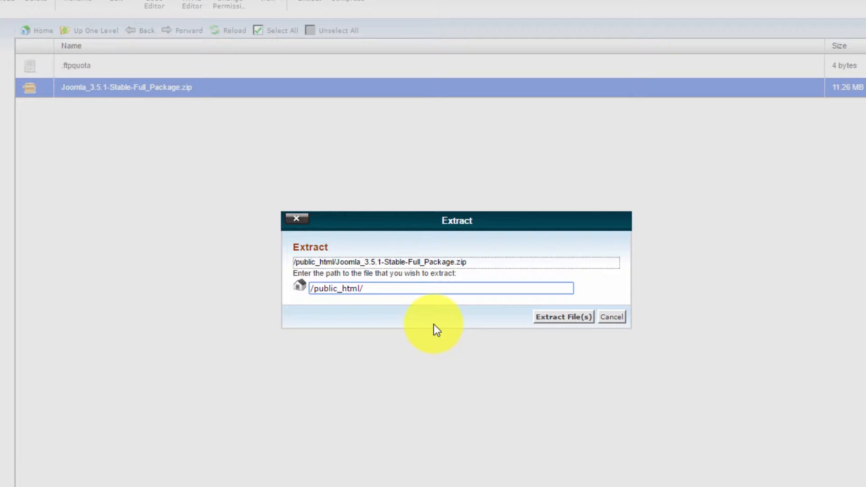
key("BackSpace")
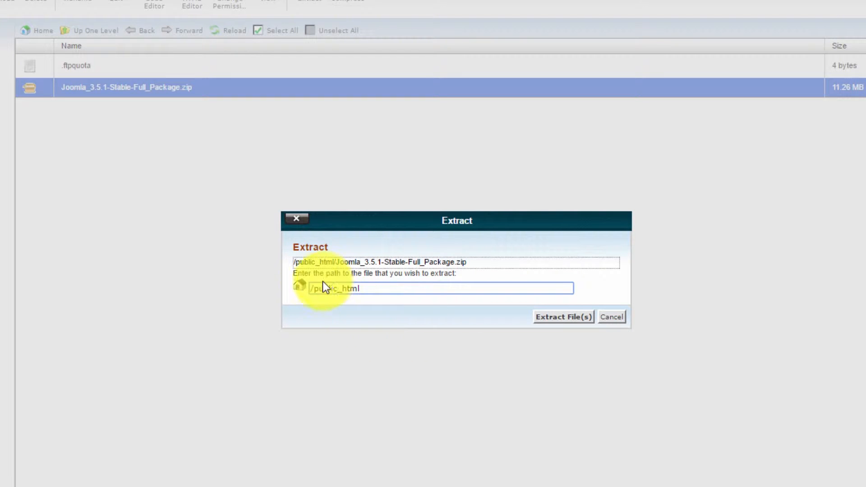
left_click(560, 317)
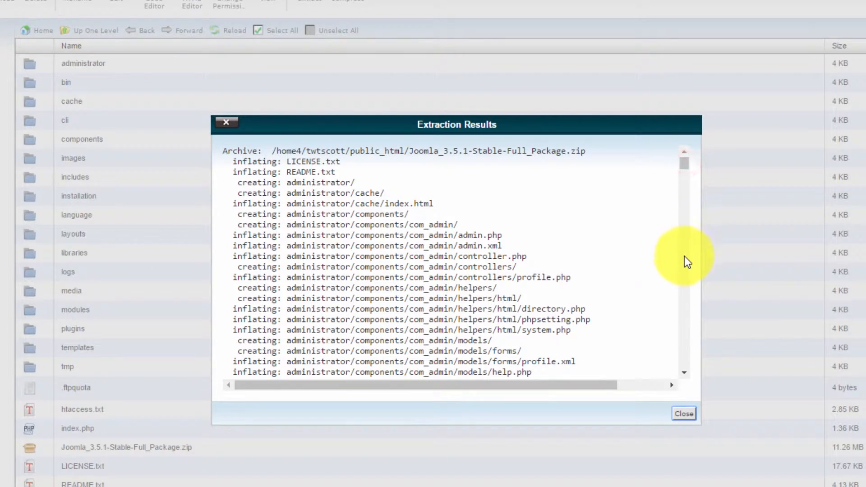
left_click_drag(689, 174, 682, 402)
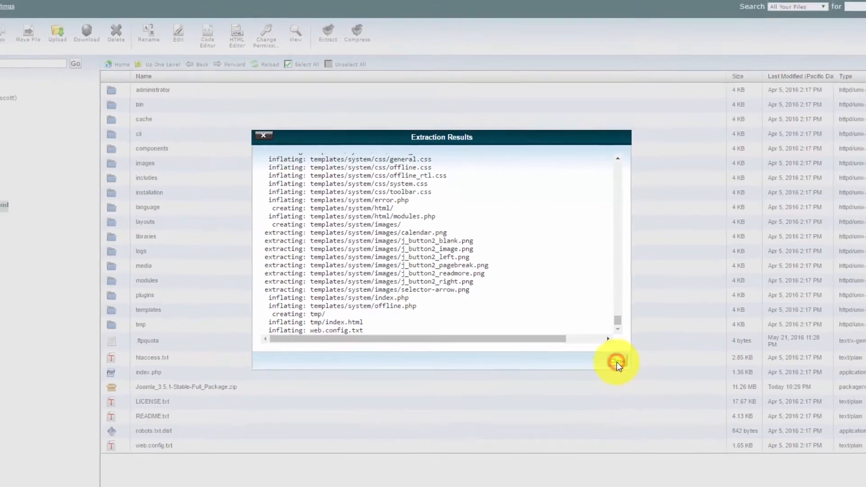
left_click(669, 403)
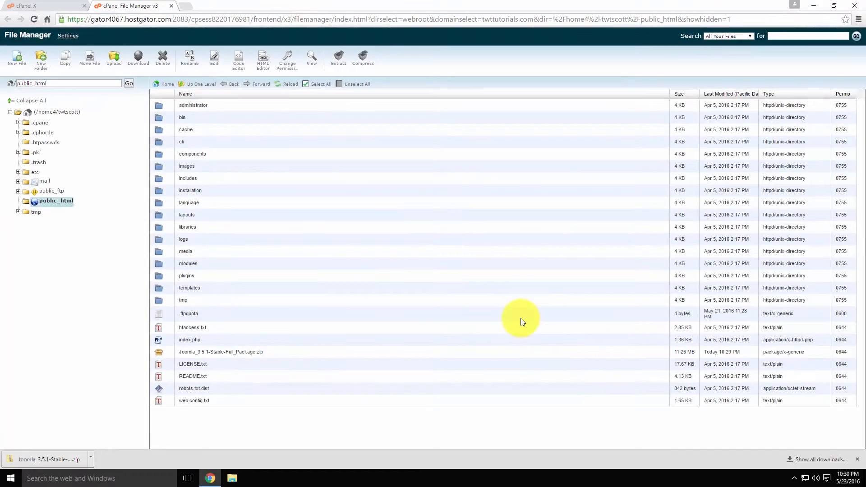
- Delete Joomla_3.5.1-Stable-Full_Package.zip from public_html
left_click(169, 354)
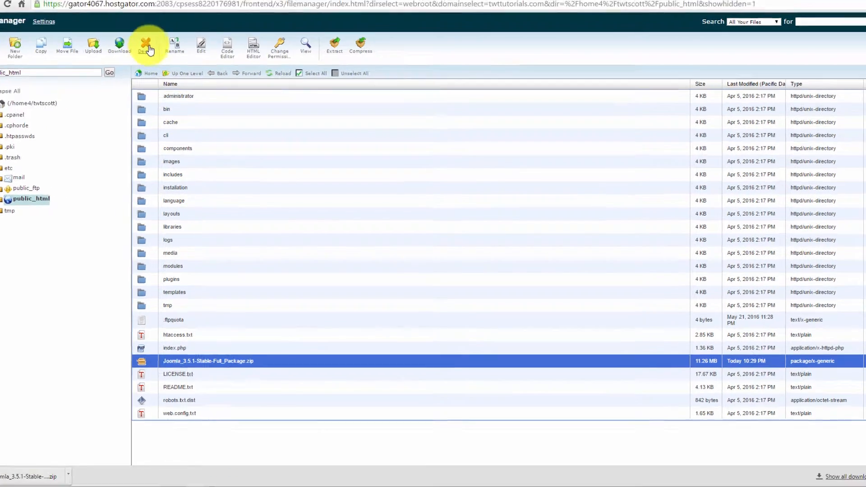
left_click(162, 56)
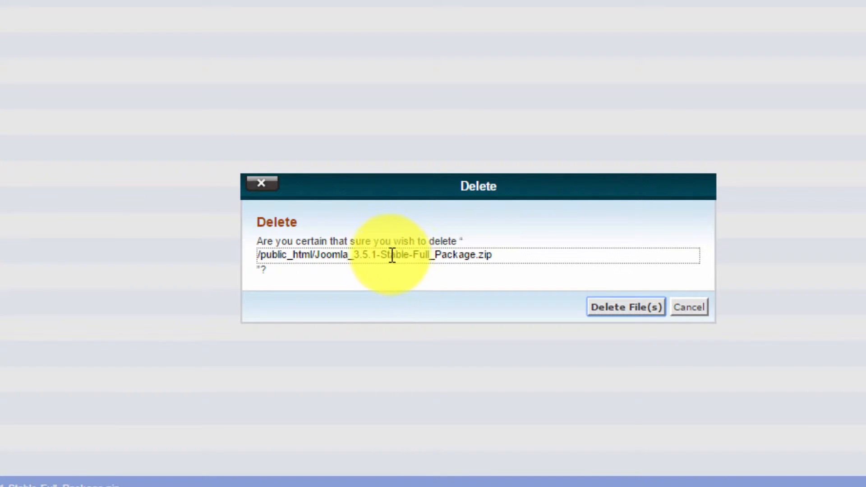
left_click(610, 307)
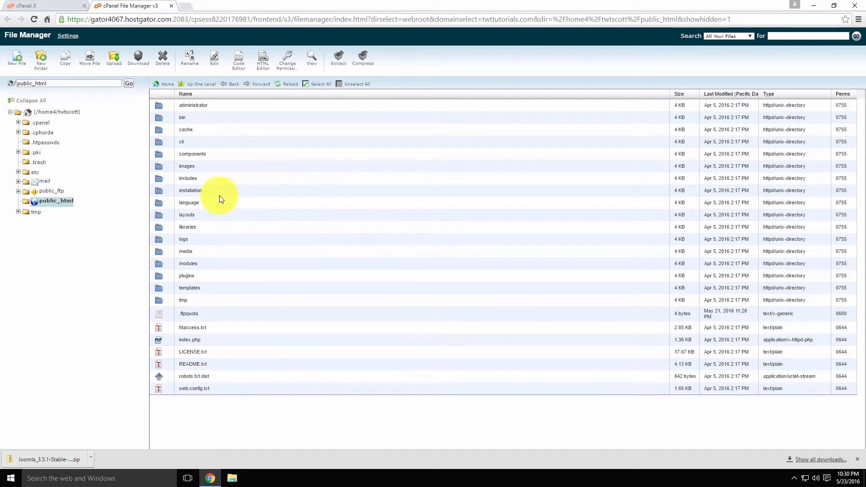
- Load the site's Joomla installer and set the installation language to English (Australia)
left_click(125, 18)
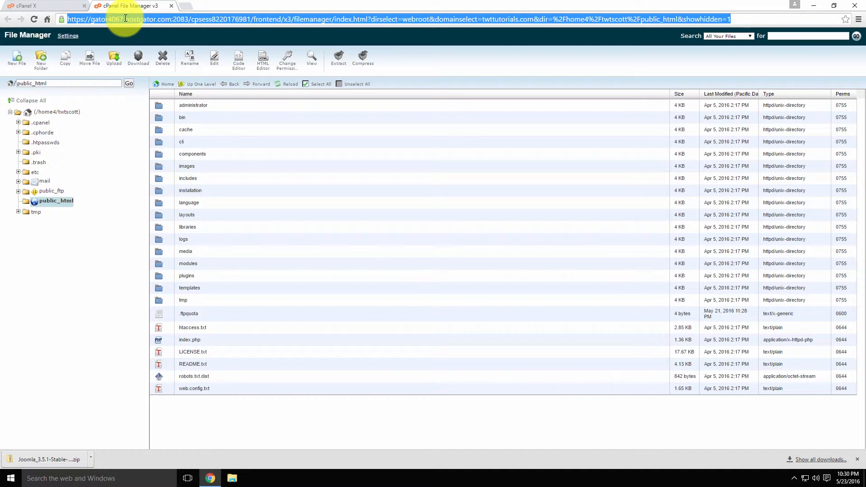
type("t")
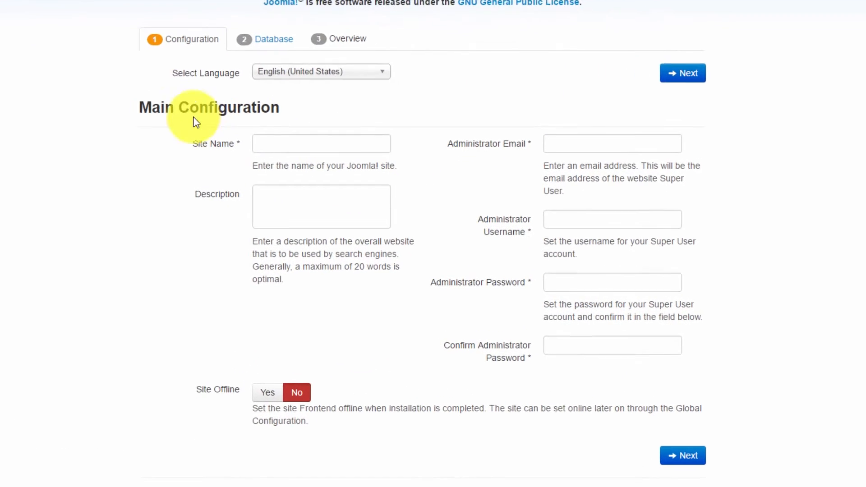
left_click(353, 59)
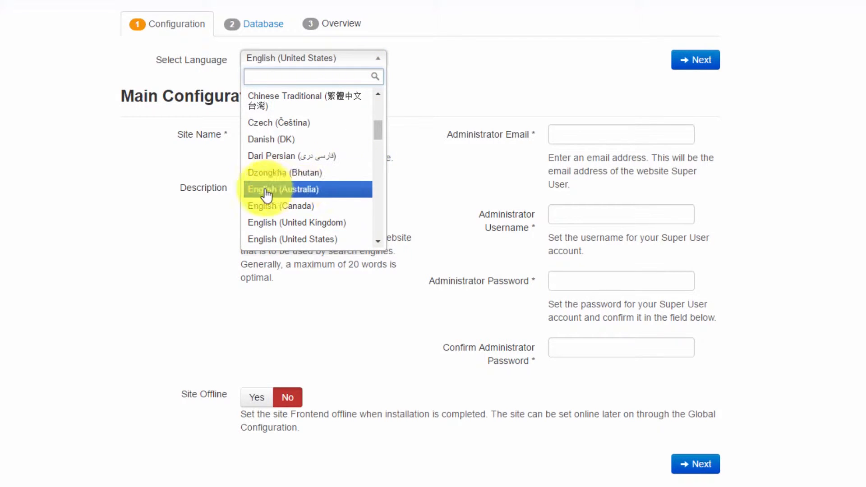
left_click(298, 189)
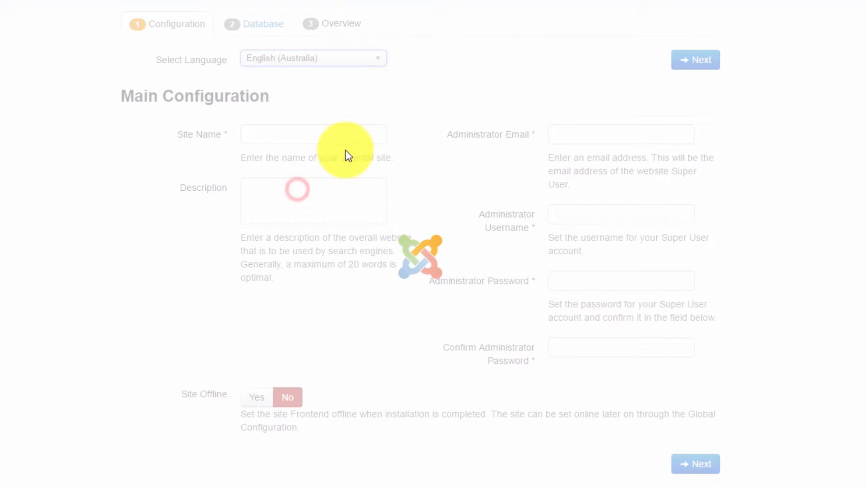
left_click(257, 132)
type("TWT Turto")
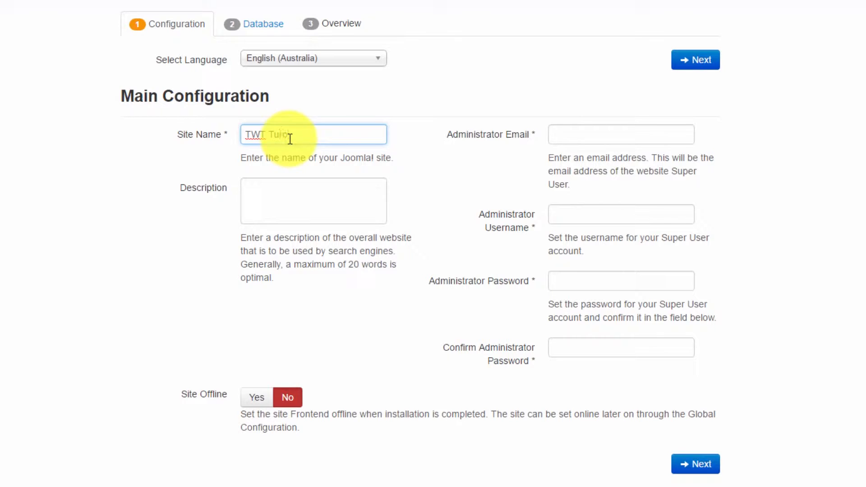
type("rials")
left_click(308, 195)
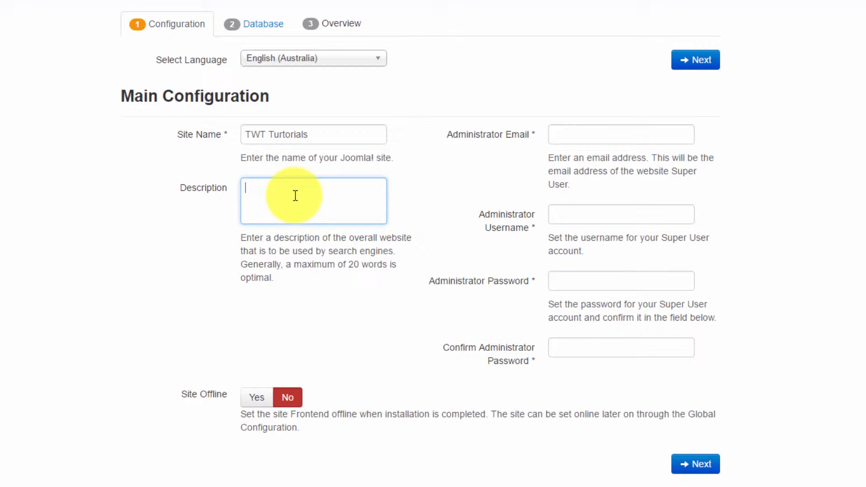
type("Website that is")
type("used to make tutorials for www.TheWebsiteTeacher.com")
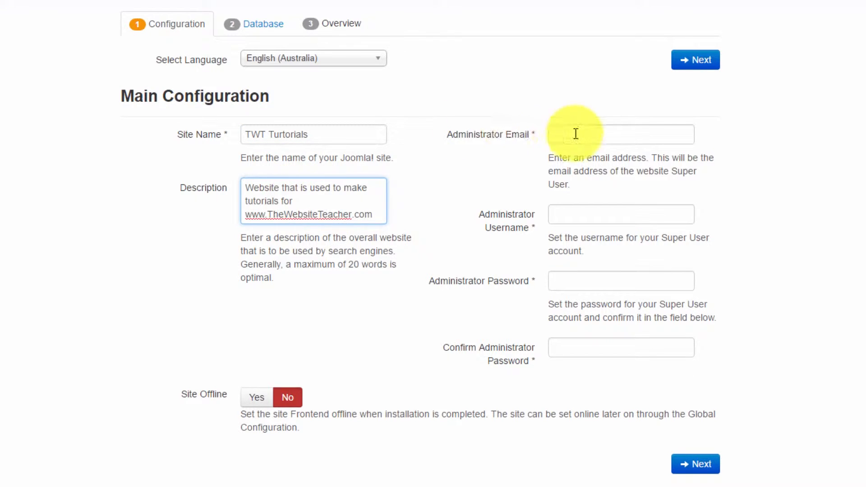
- Fill in the administrator e-mail, username and password twice, then continue to database configuration
left_click(595, 135)
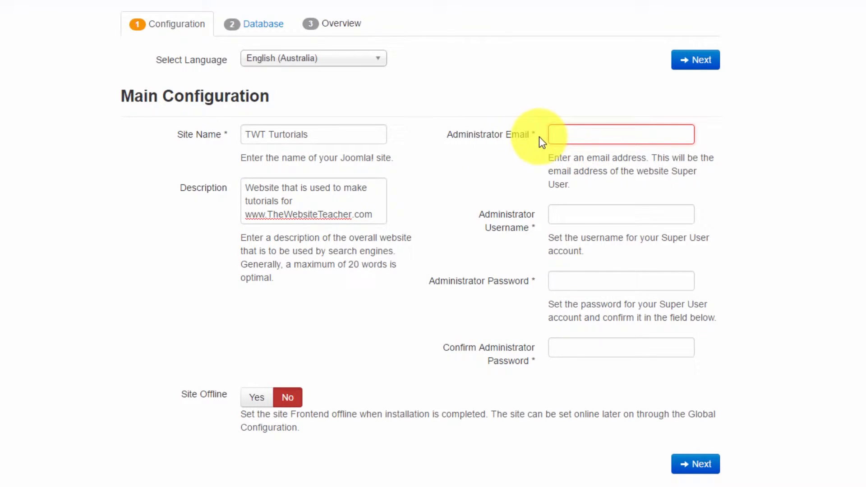
left_click(583, 136)
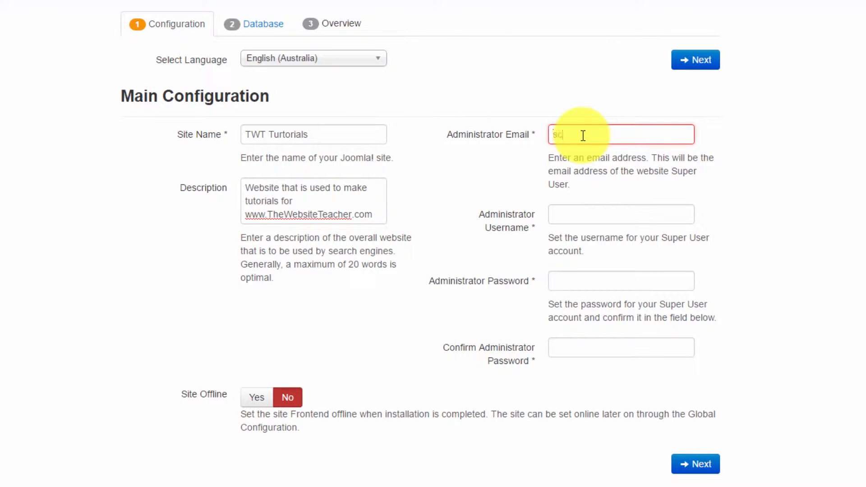
left_click(579, 213)
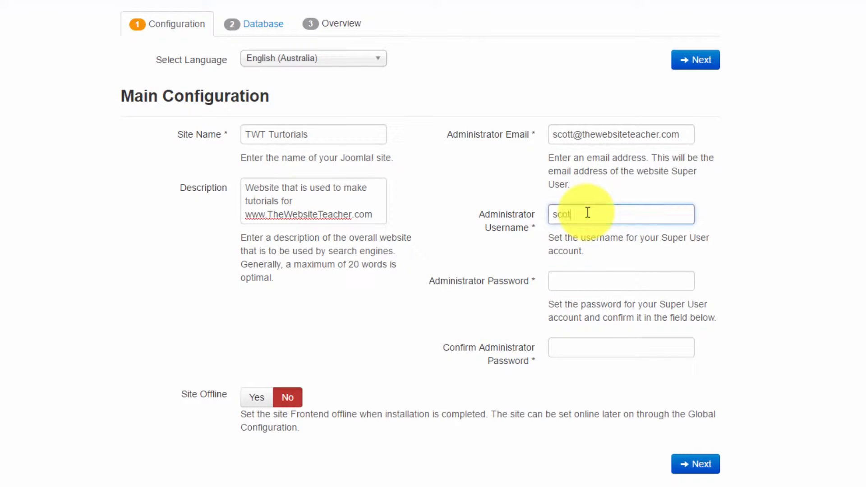
left_click(586, 282)
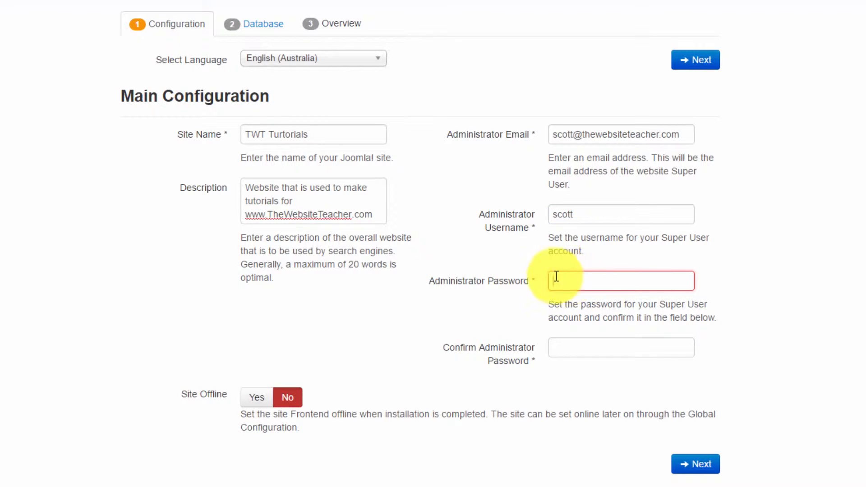
left_click(588, 278)
key("ctrl+v")
key("Tab")
type("•••")
left_click(184, 399)
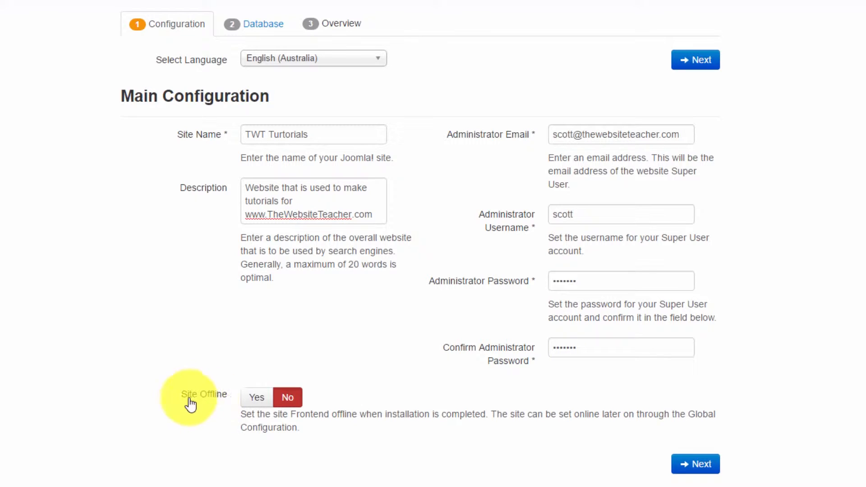
left_click(695, 466)
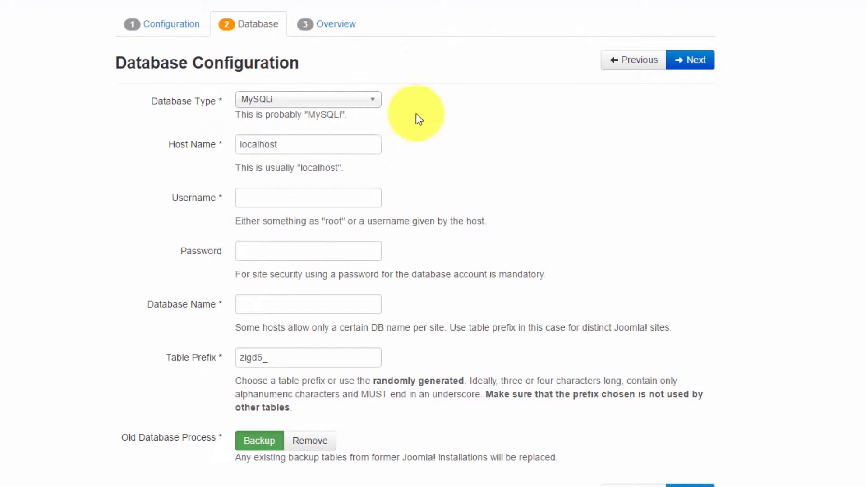
- Back in cPanel, search 'mys' and open the MySQL Database Wizard
scroll(474, 165, "down", 1)
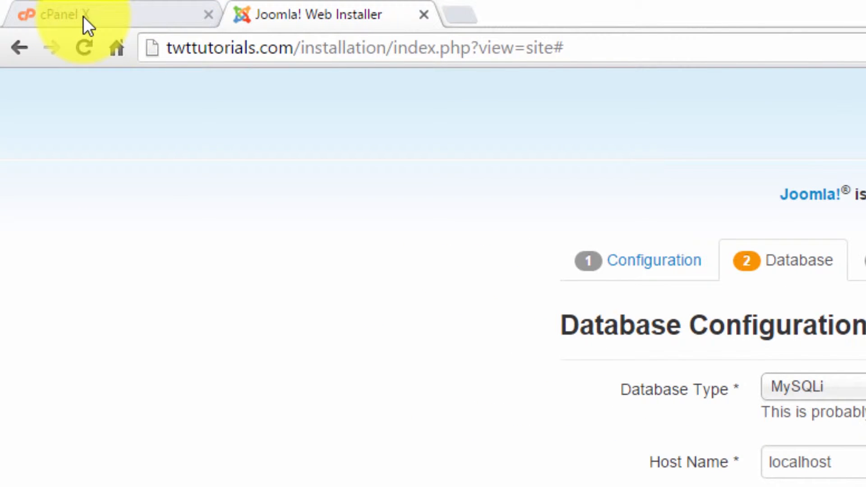
left_click(57, 17)
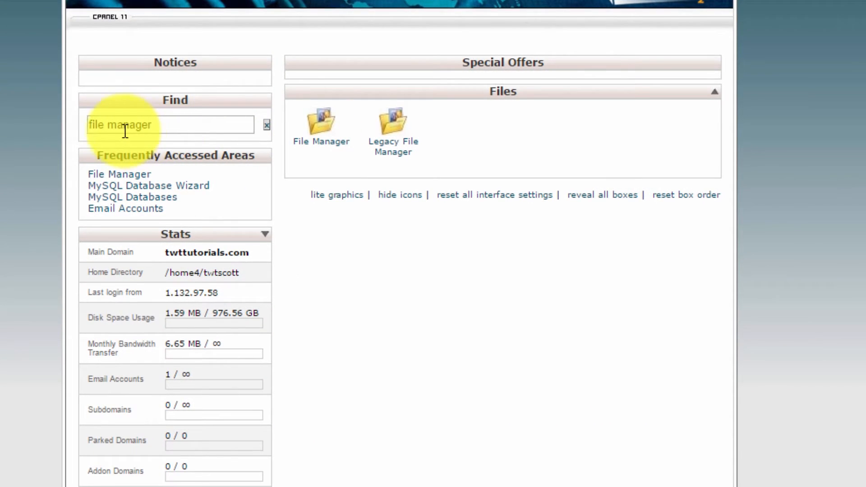
left_click(150, 125)
left_click_drag(151, 125, 73, 120)
key("BackSpace")
type("mysql")
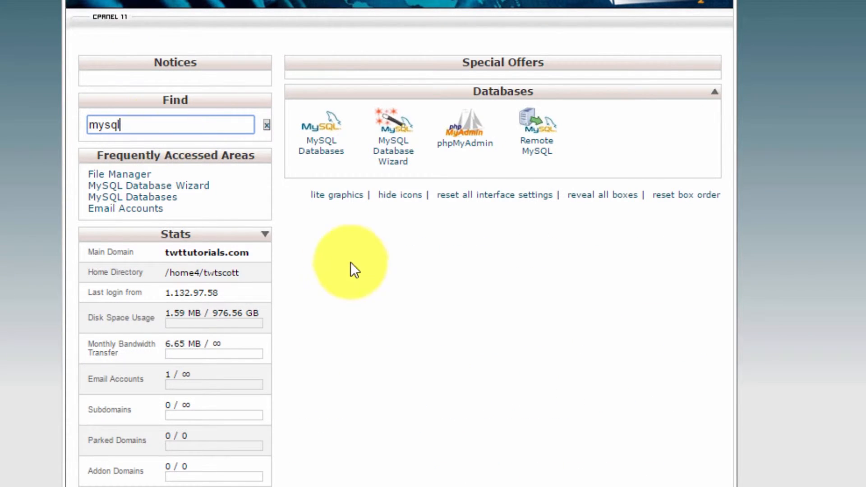
left_click(395, 160)
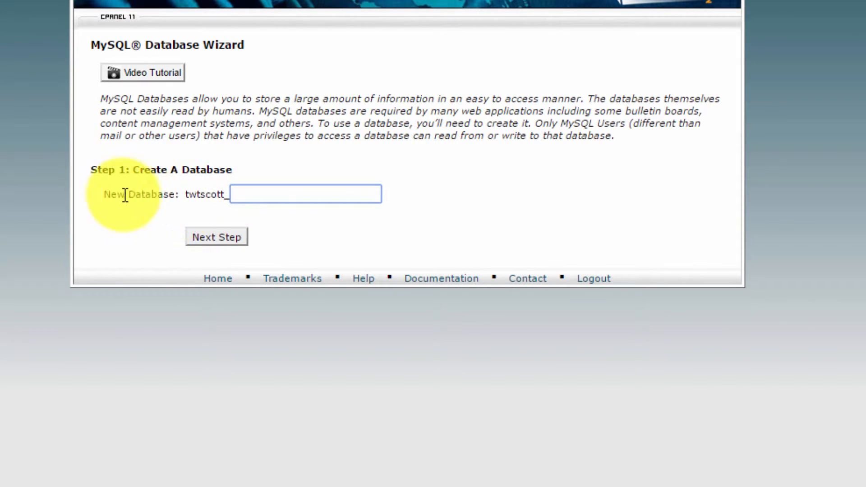
- Create a new database named 'joomla'
left_click_drag(186, 194, 248, 193)
left_click(248, 193)
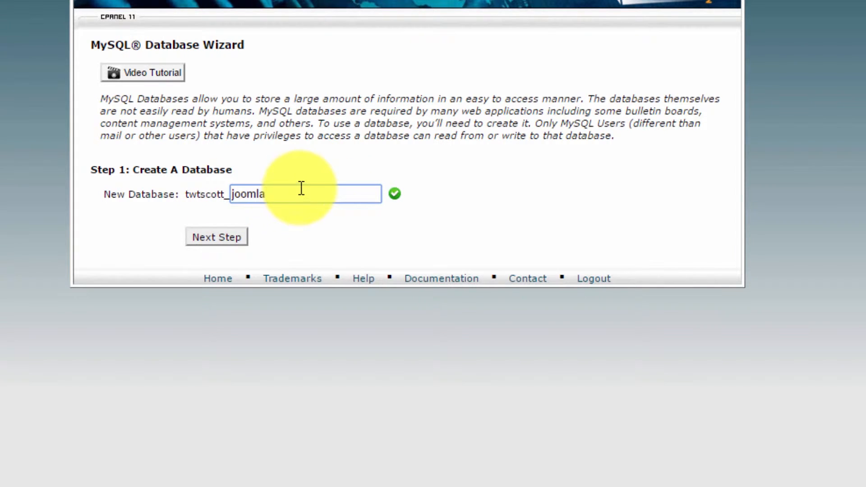
left_click(213, 236)
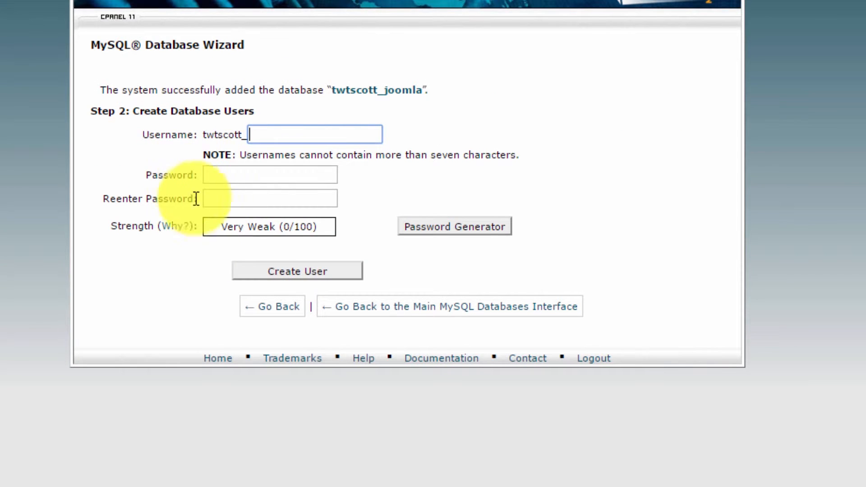
- Enter 'joomla' as the new database username
left_click(265, 134)
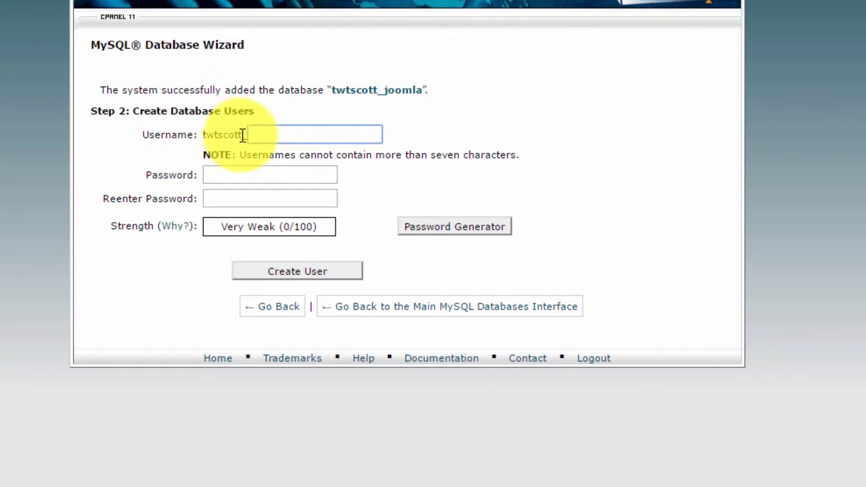
left_click(275, 135)
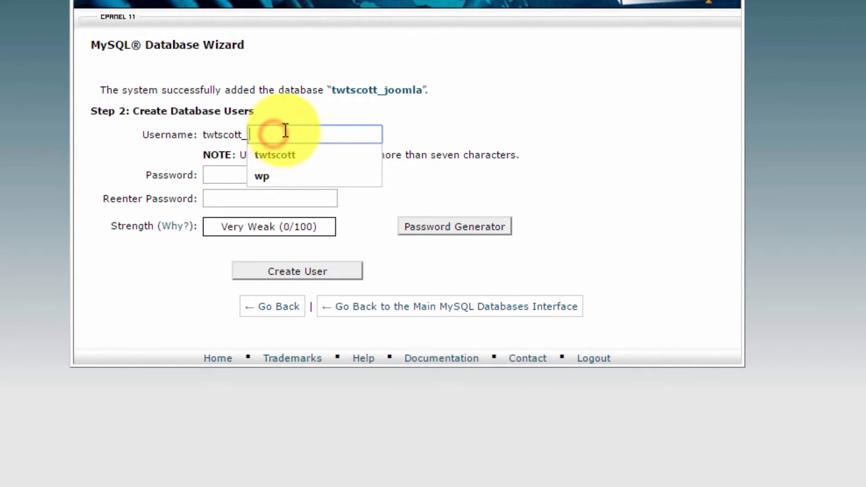
left_click(297, 119)
left_click(296, 133)
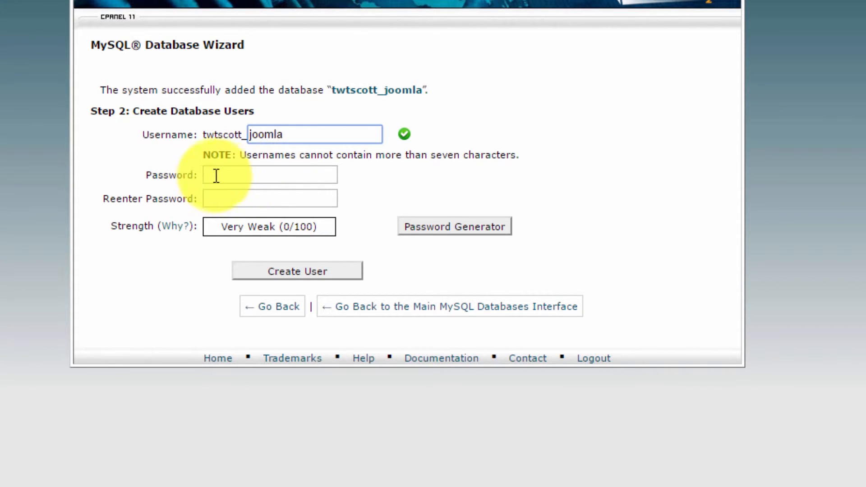
left_click(370, 172)
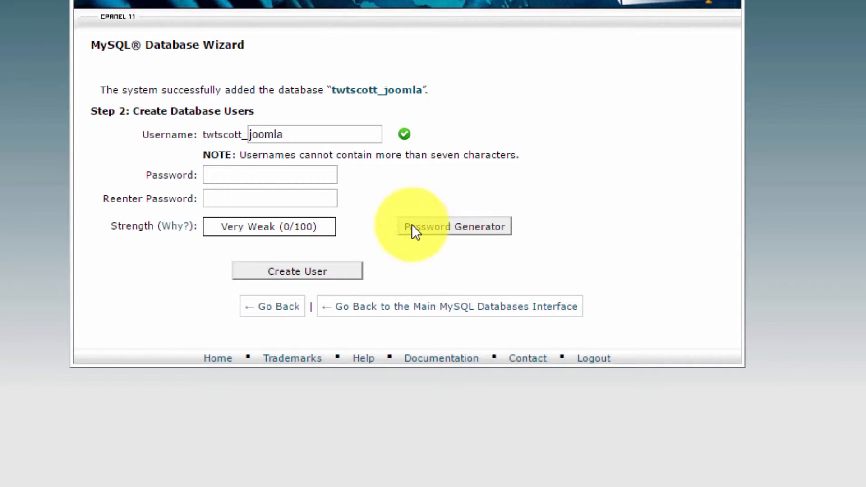
- Generate a very strong password, copy it, use it for the user, and create the user
left_click(457, 228)
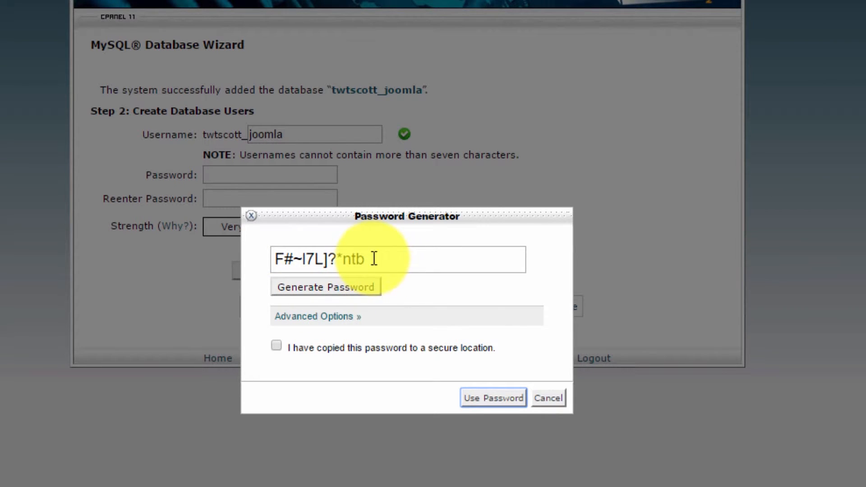
left_click_drag(373, 261, 245, 258)
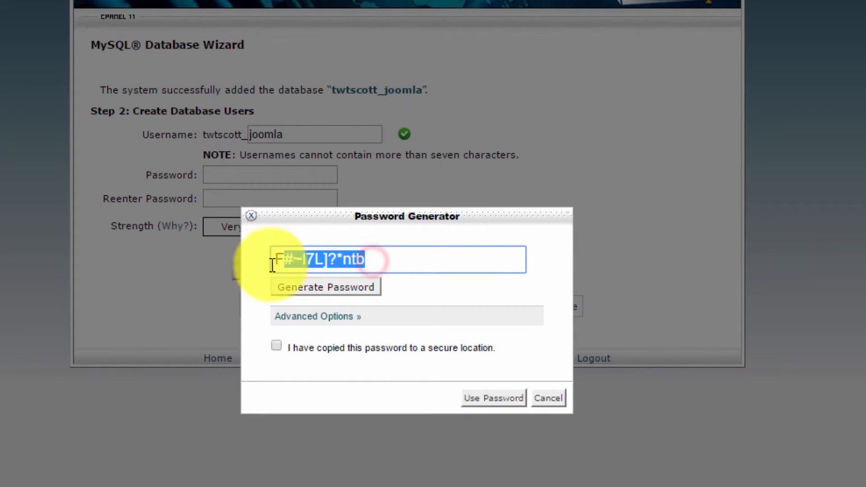
right_click(297, 260)
left_click(350, 294)
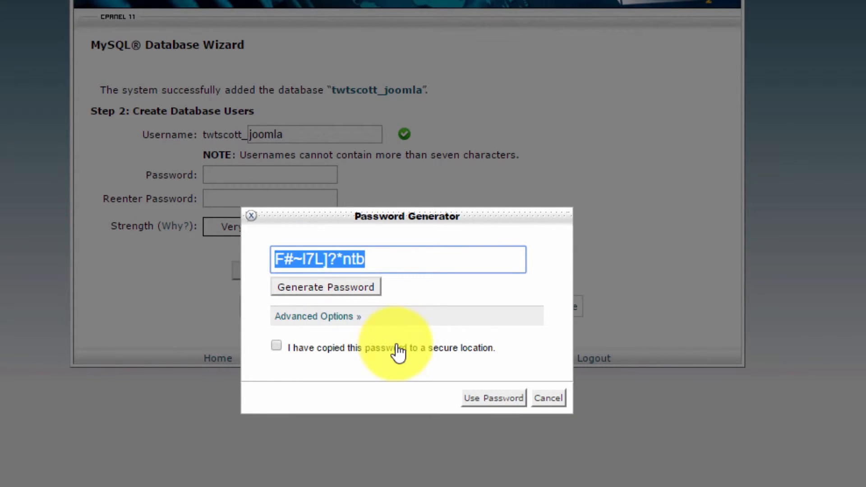
left_click(276, 346)
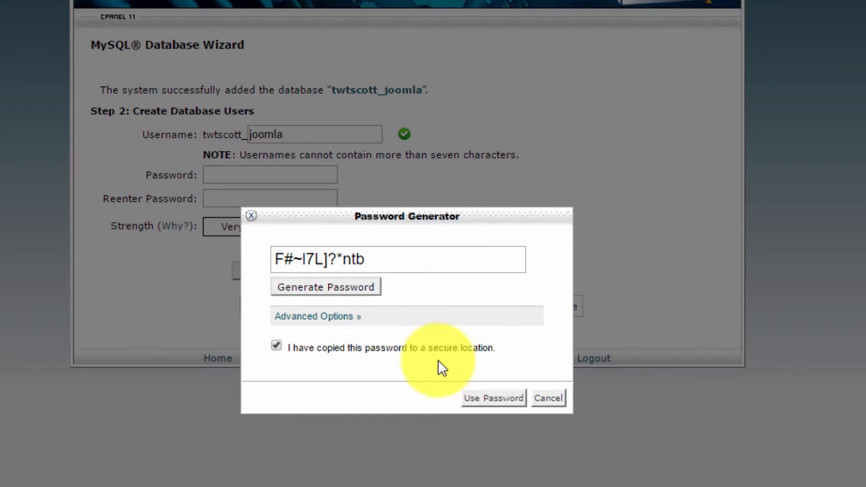
left_click(480, 398)
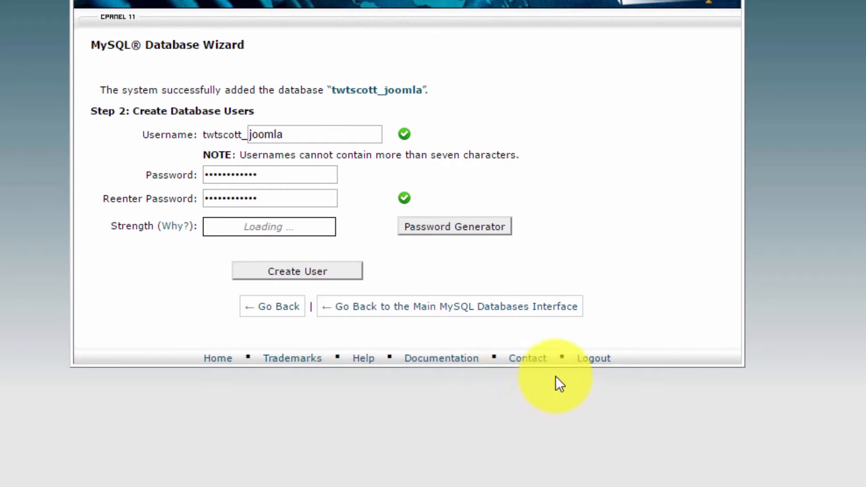
left_click(295, 272)
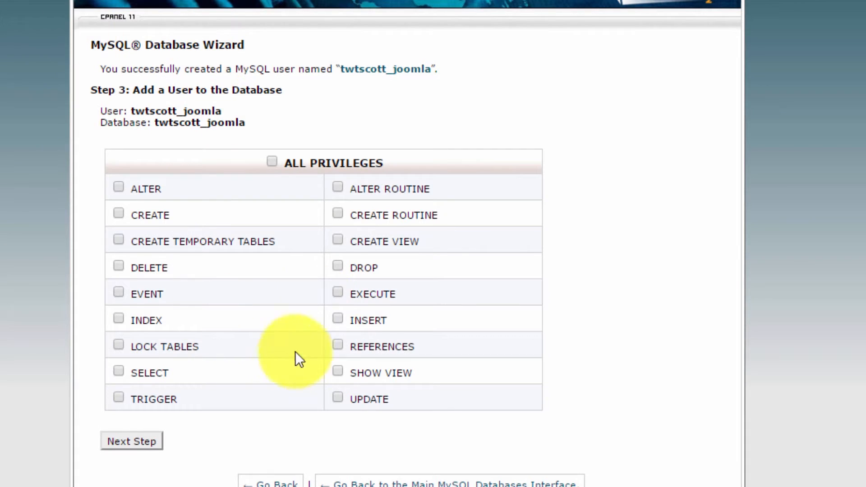
- Grant the _joomla user ALL PRIVILEGES on the _joomla database and finish the wizard
left_click(272, 161)
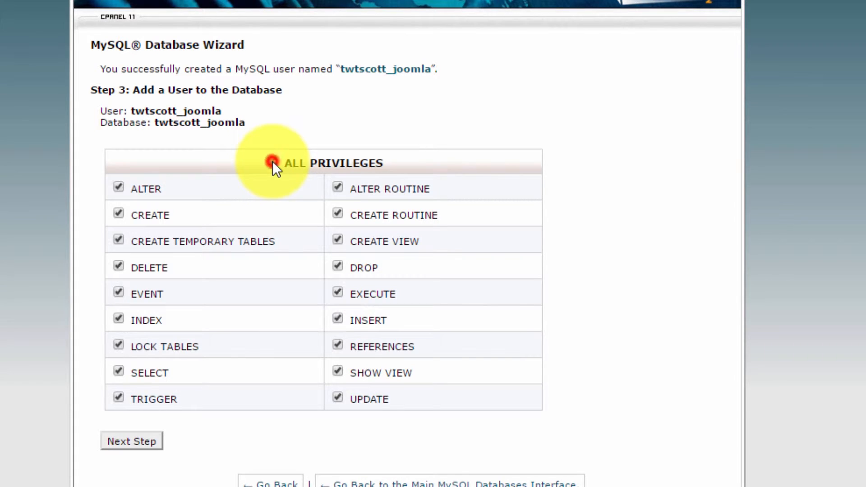
left_click(141, 445)
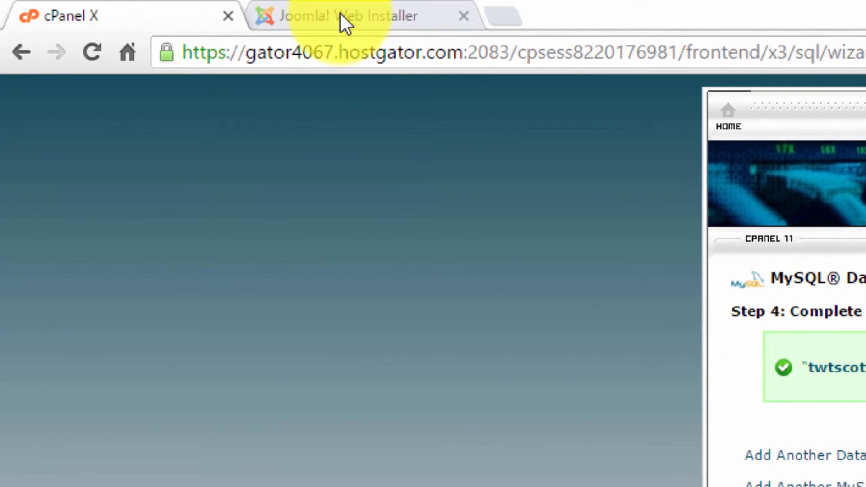
- Enter the database username, paste the copied password, fill the _joomla database name, and continue to Overview
left_click(126, 6)
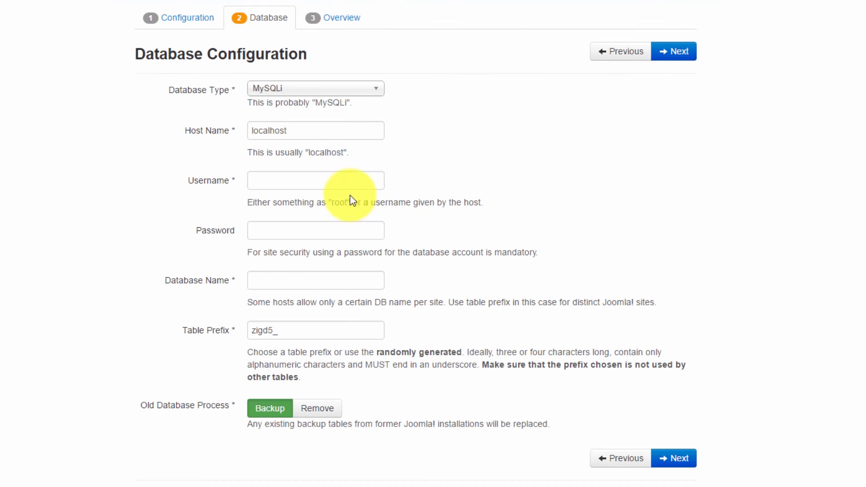
left_click(280, 185)
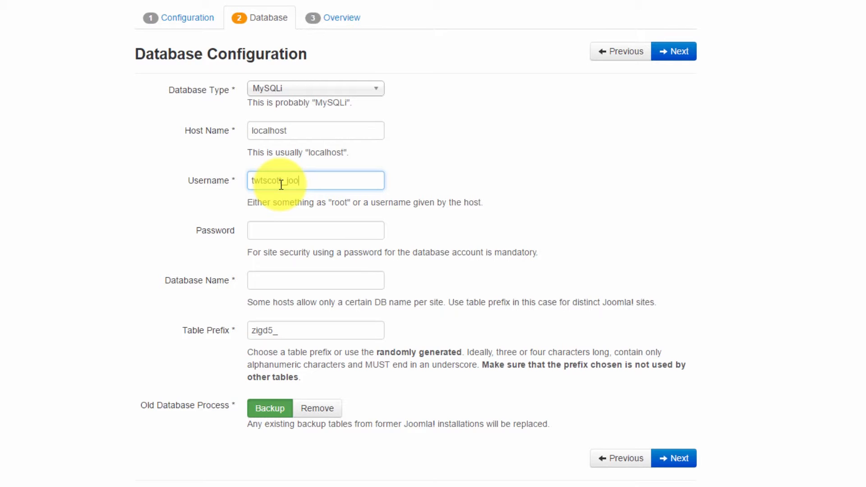
left_click(267, 230)
right_click(266, 231)
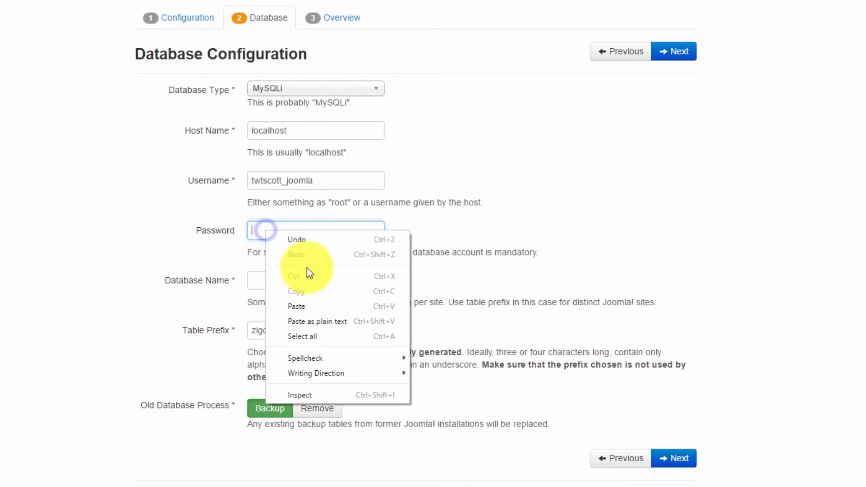
left_click(303, 310)
left_click(286, 280)
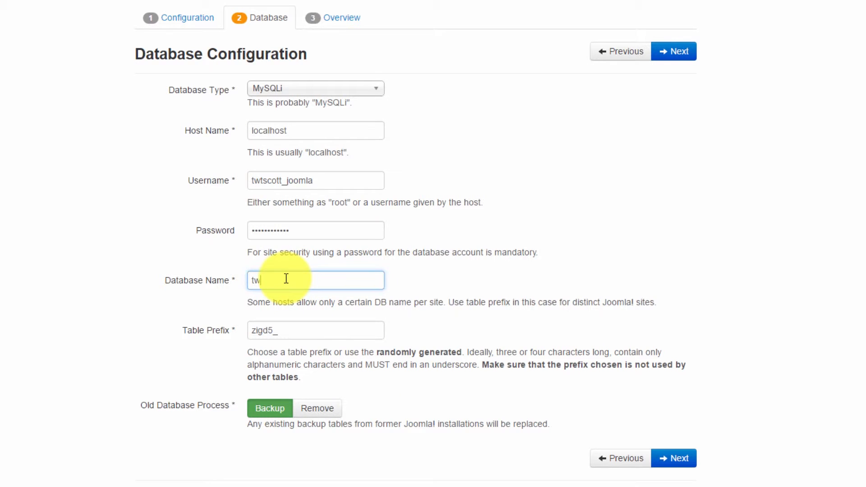
type("twtscott_joomla")
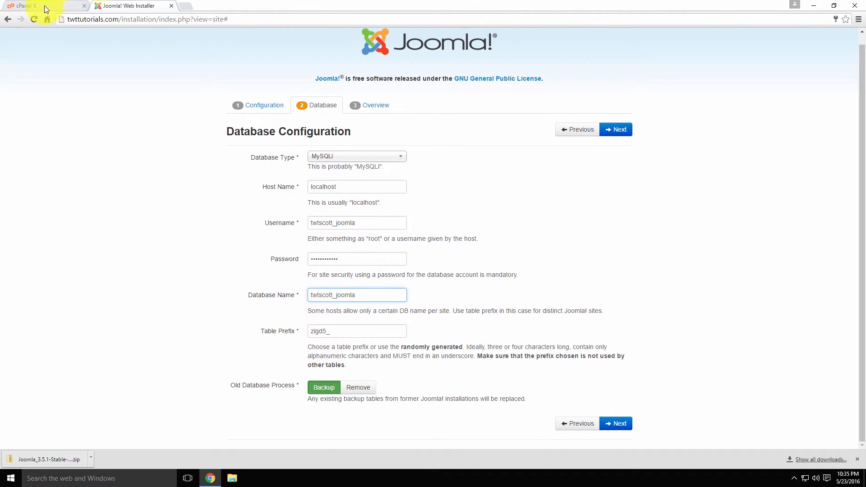
left_click(26, 7)
left_click(120, 6)
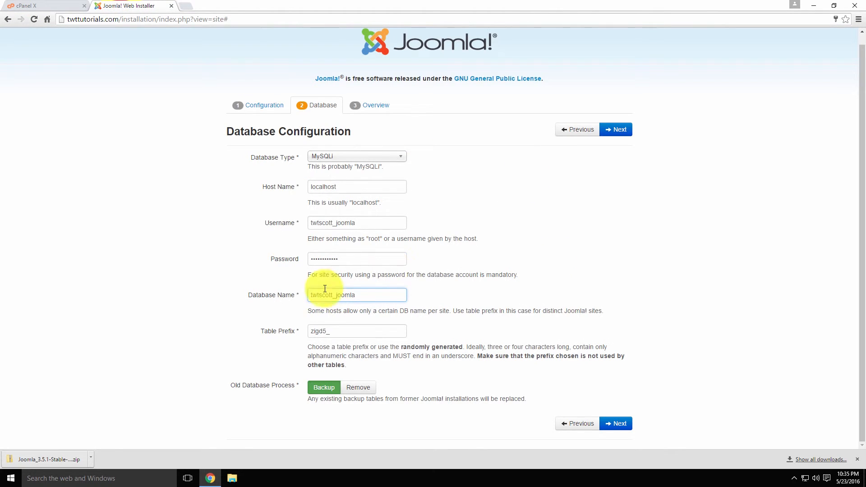
left_click(619, 131)
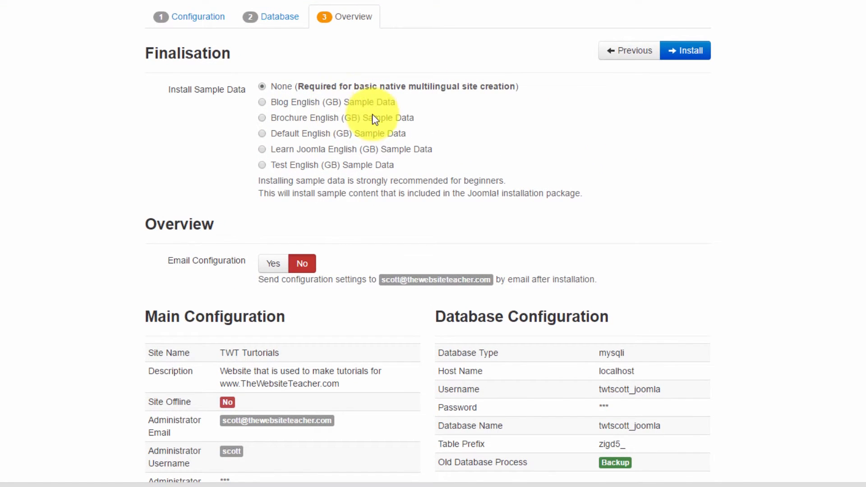
- Select Default English (GB) Sample Data on the installer's Overview step
scroll(599, 116, "down", 1)
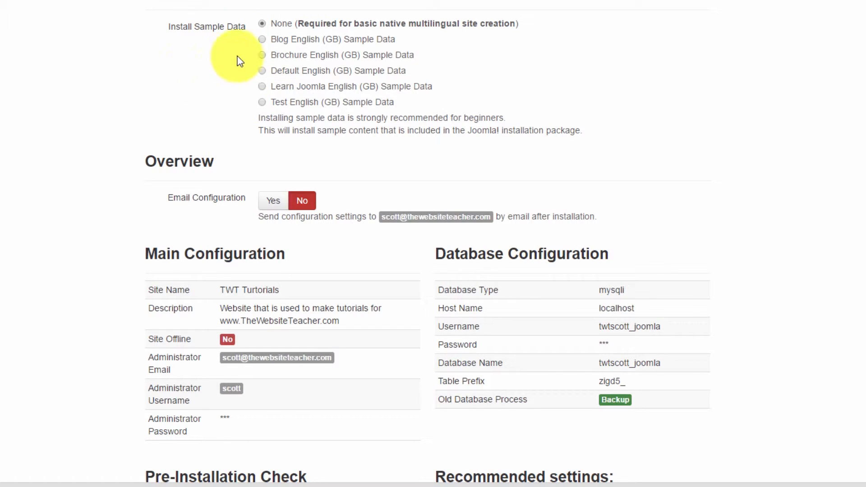
mouse_move(313, 28)
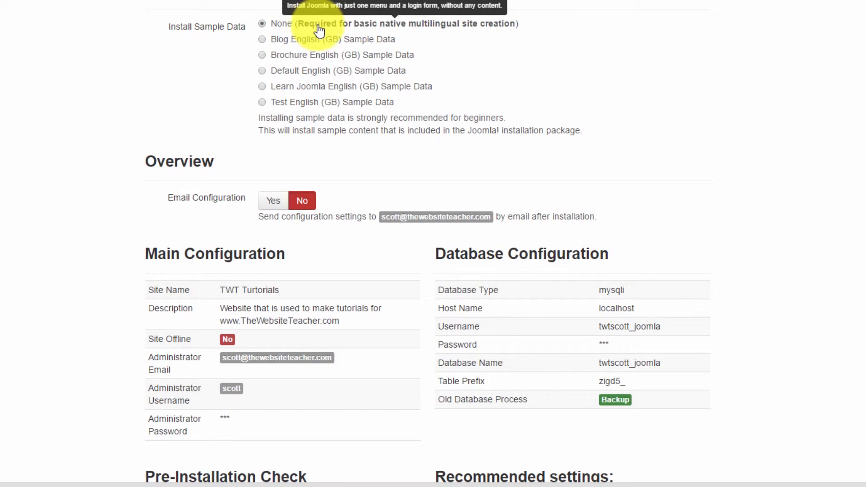
left_click(262, 71)
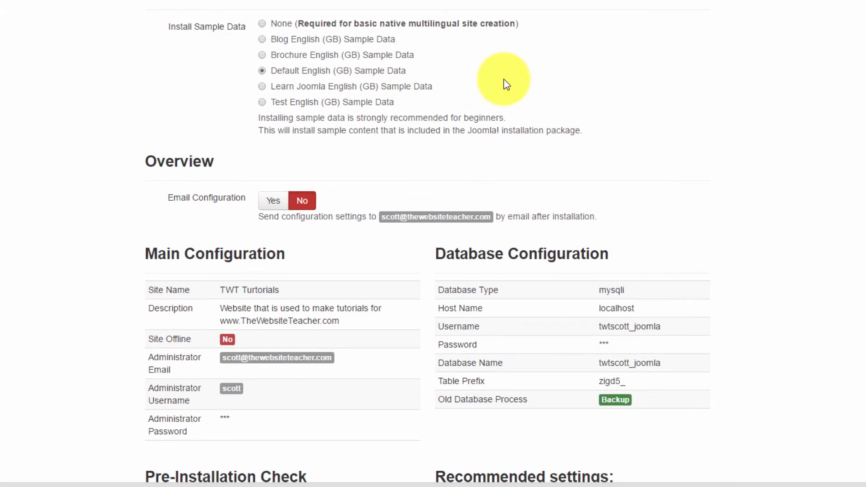
- Review the installation settings and start installing Joomla
scroll(632, 113, "down", 4)
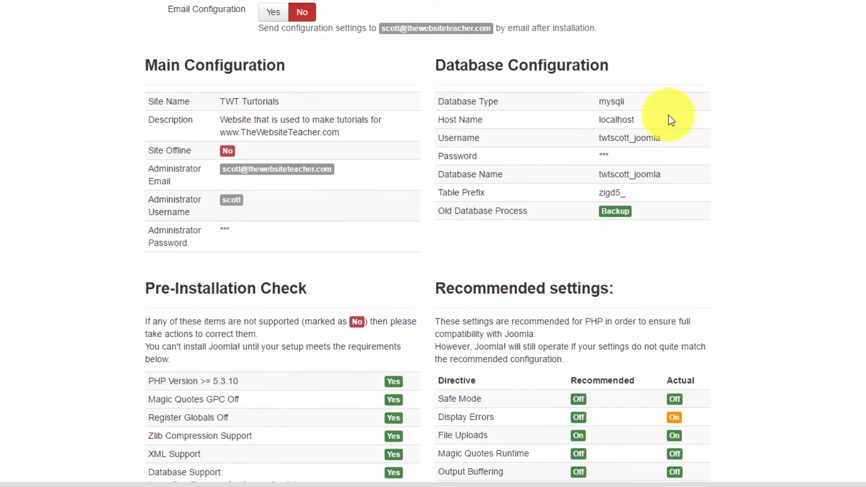
scroll(671, 120, "up", 1)
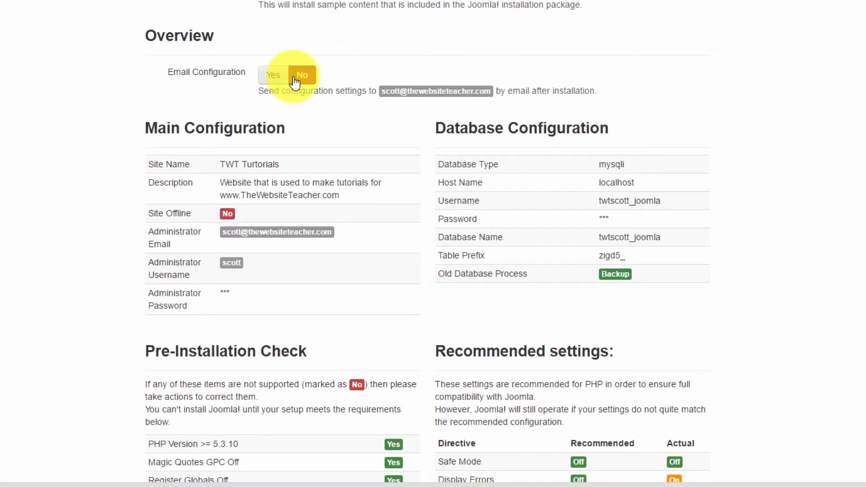
scroll(393, 142, "down", 3)
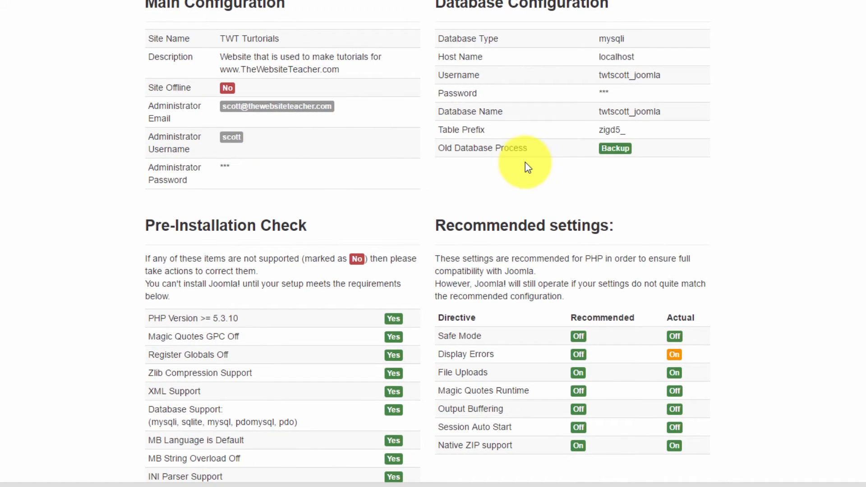
scroll(536, 153, "down", 2)
scroll(569, 119, "down", 1)
scroll(534, 106, "up", 9)
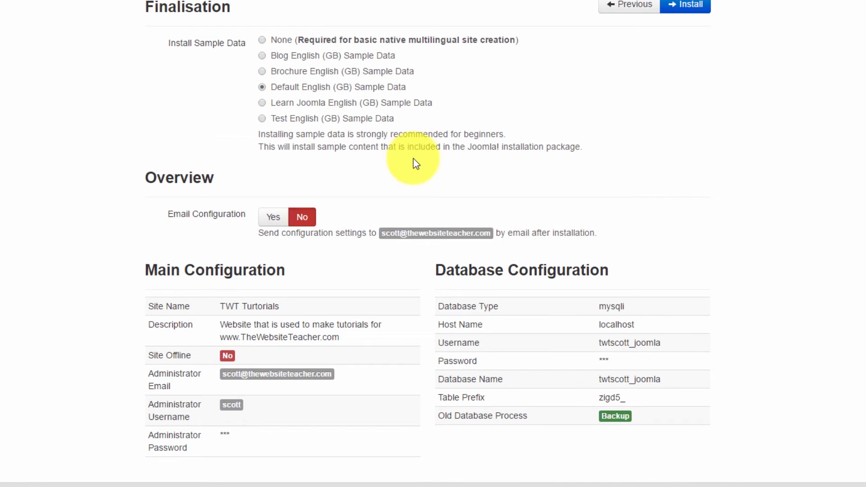
scroll(486, 169, "up", 1)
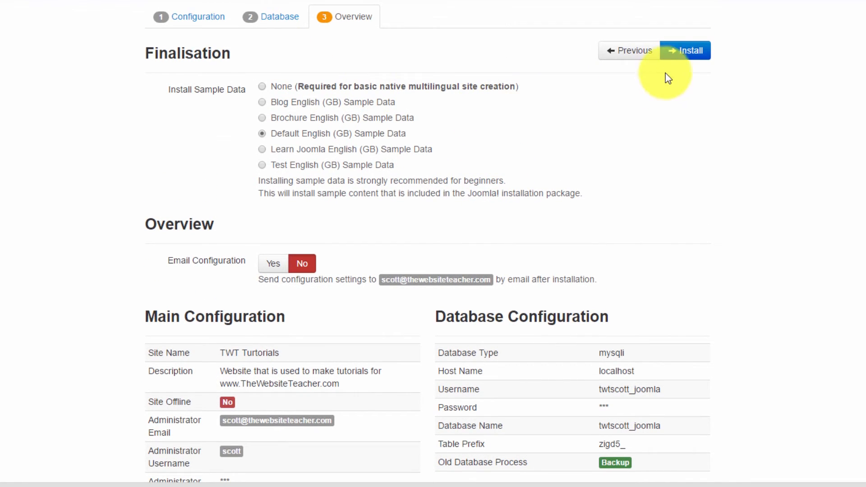
left_click(684, 52)
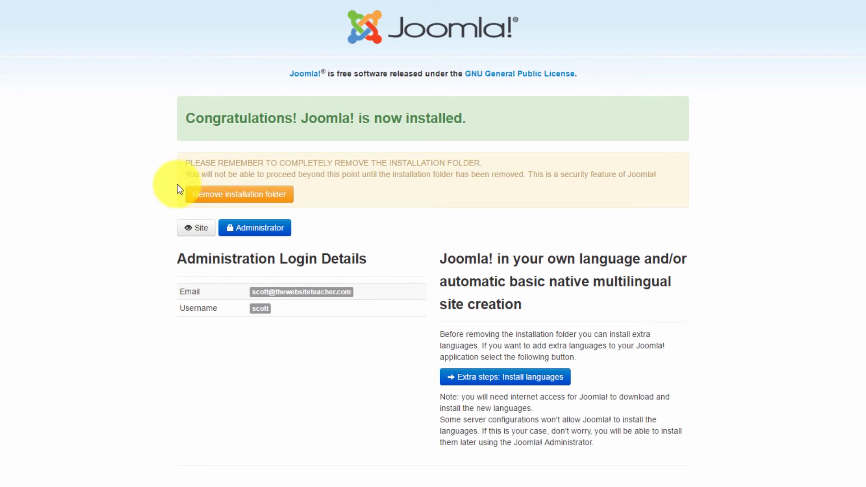
- Remove the installation folder and view the new TWT Turtorials site
left_click(232, 195)
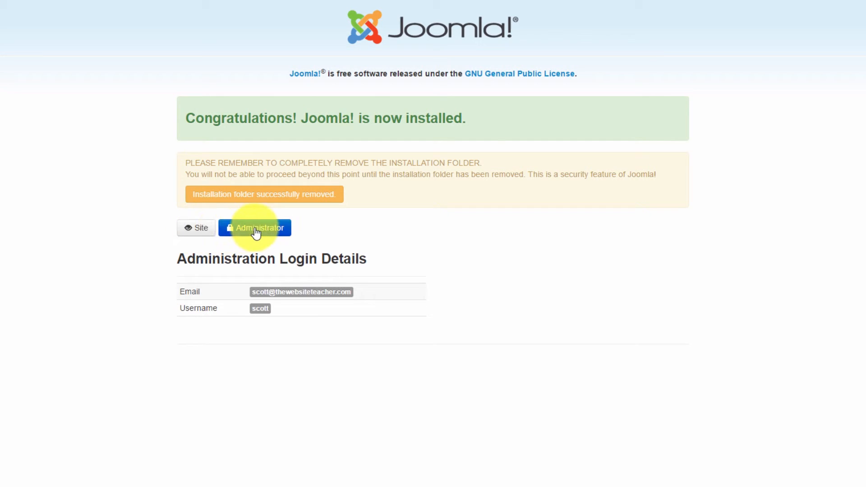
left_click(194, 235)
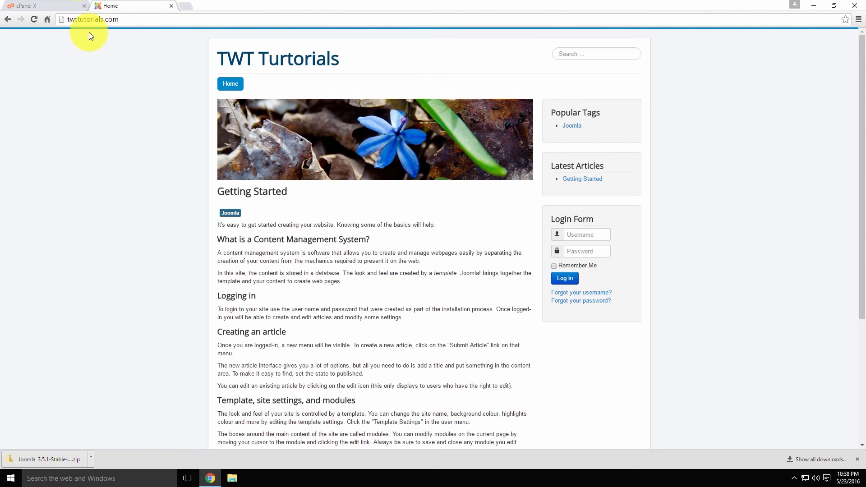
- Append /admin to the site address to load the administrator login page
left_click(137, 19)
left_click(136, 20)
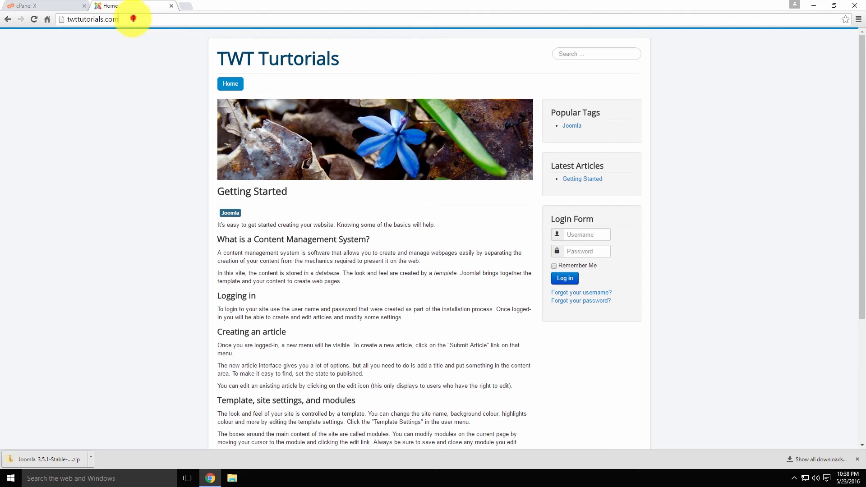
type("/ad")
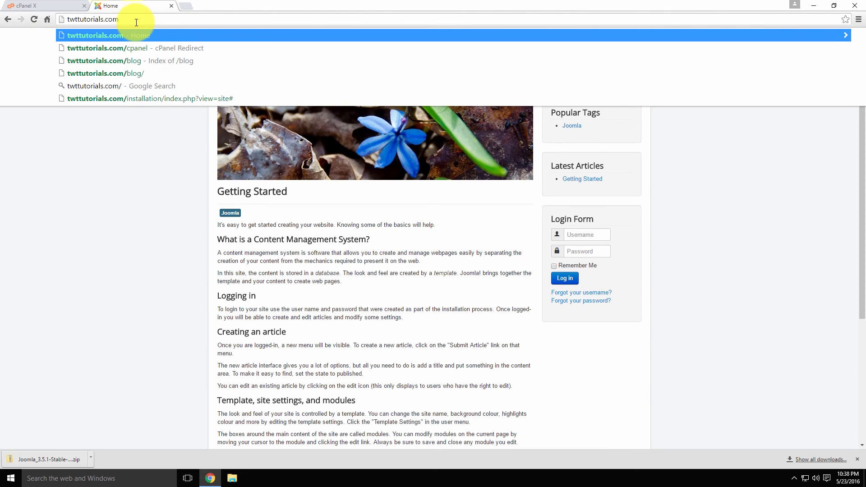
type("min")
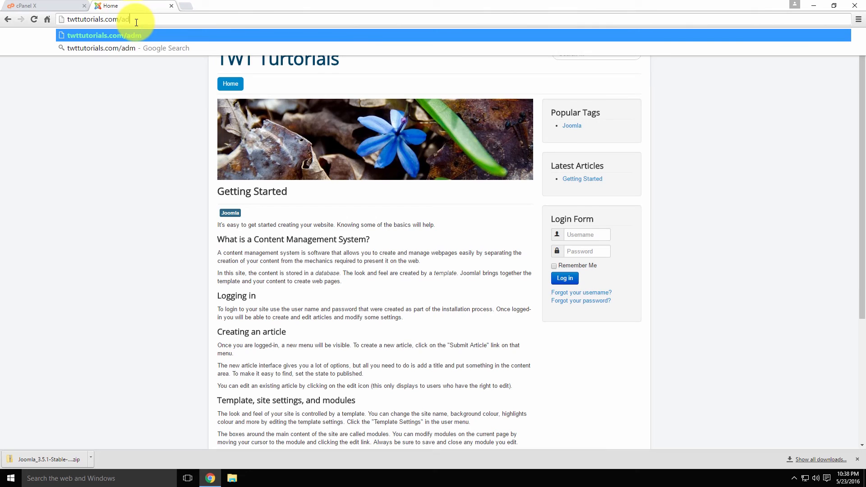
key("Return")
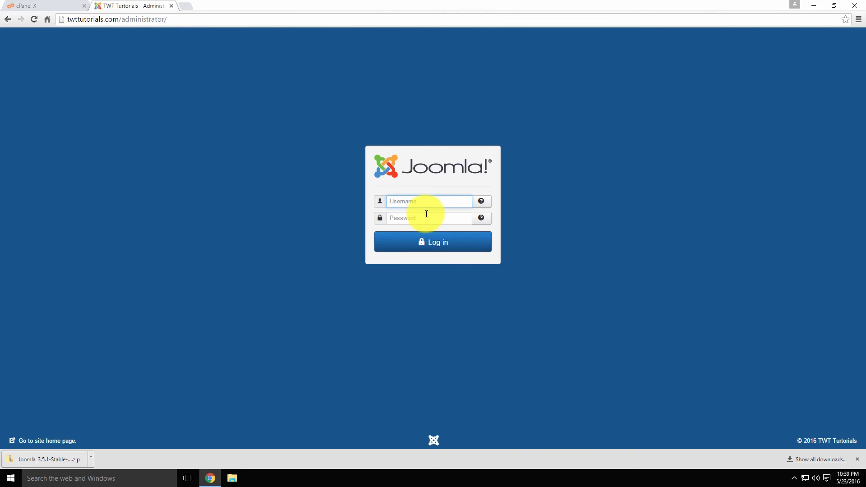
- Fill in the admin username and password on the login form
type("scott")
key("Tab")
type("*******")
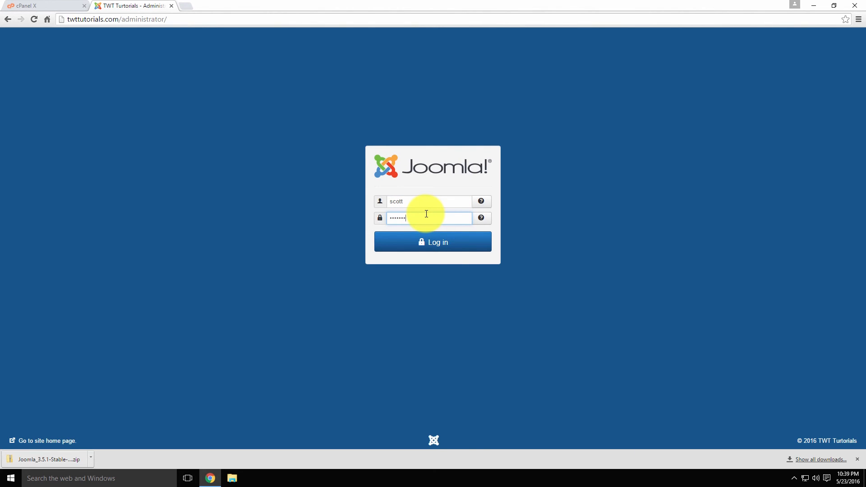